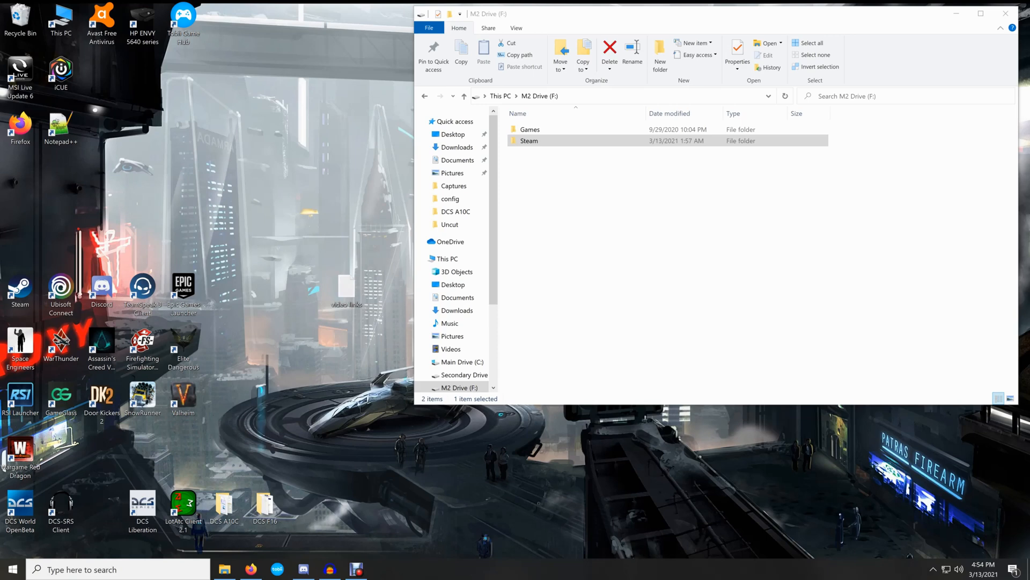
Step: Switch to Firefox and browse the first page of Valheim mods on Thunderstore
{"action": "left_click", "coordinate": [251, 569]}
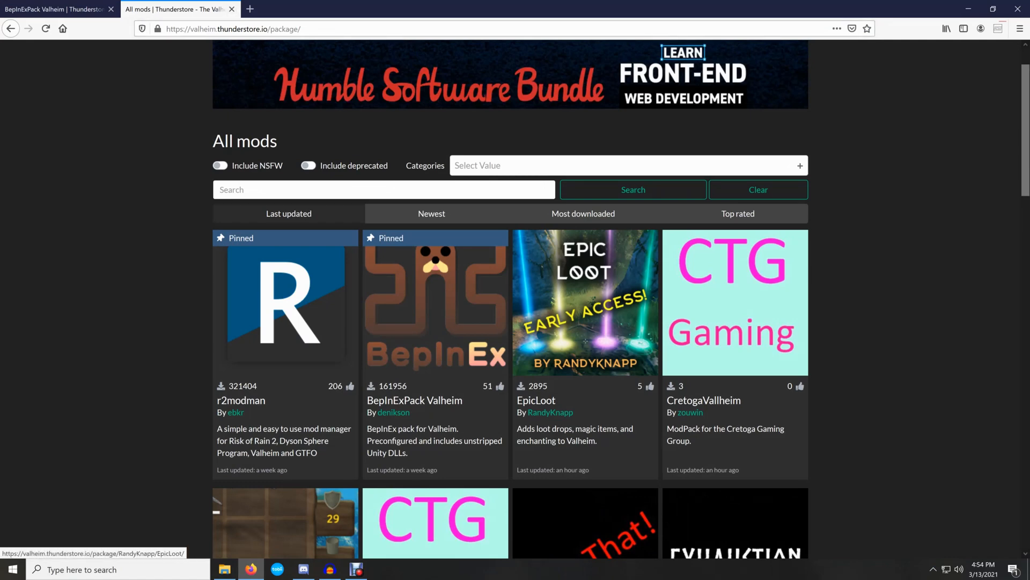
{"action": "scroll", "coordinate": [585, 301], "scroll_direction": "down", "scroll_amount": 10}
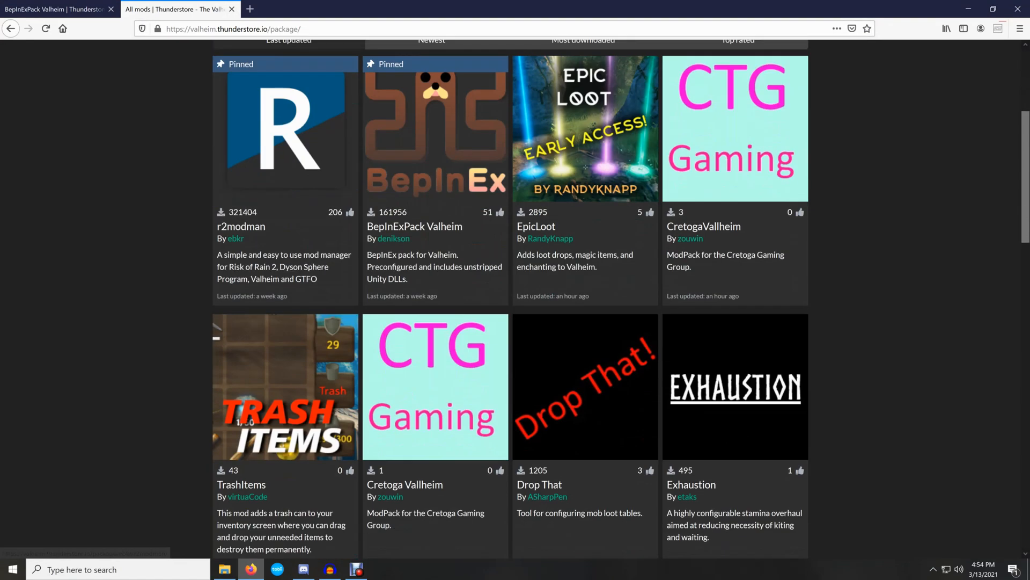
{"action": "scroll", "coordinate": [510, 300], "scroll_direction": "up", "scroll_amount": 4}
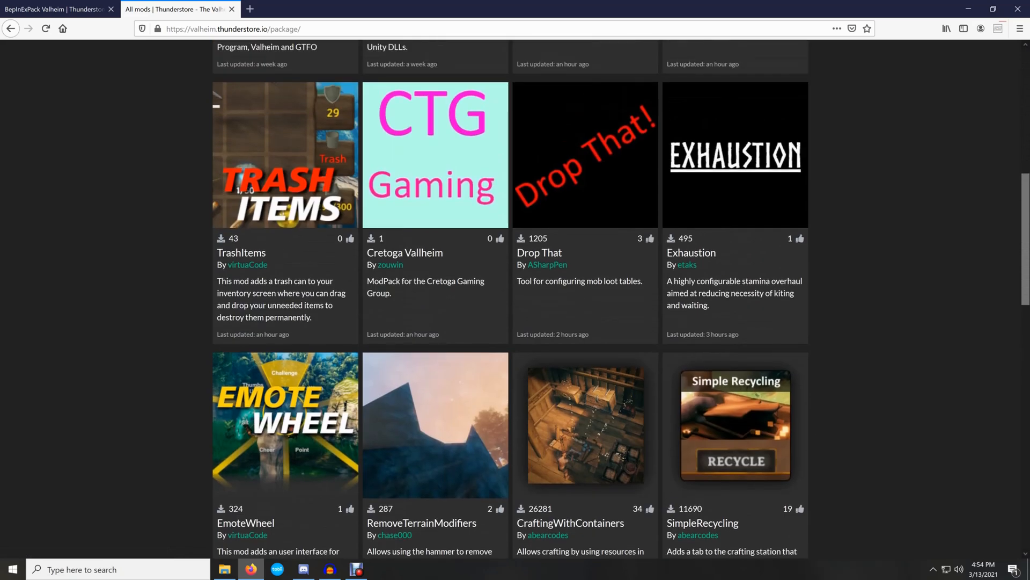
{"action": "scroll", "coordinate": [510, 300], "scroll_direction": "up", "scroll_amount": 1}
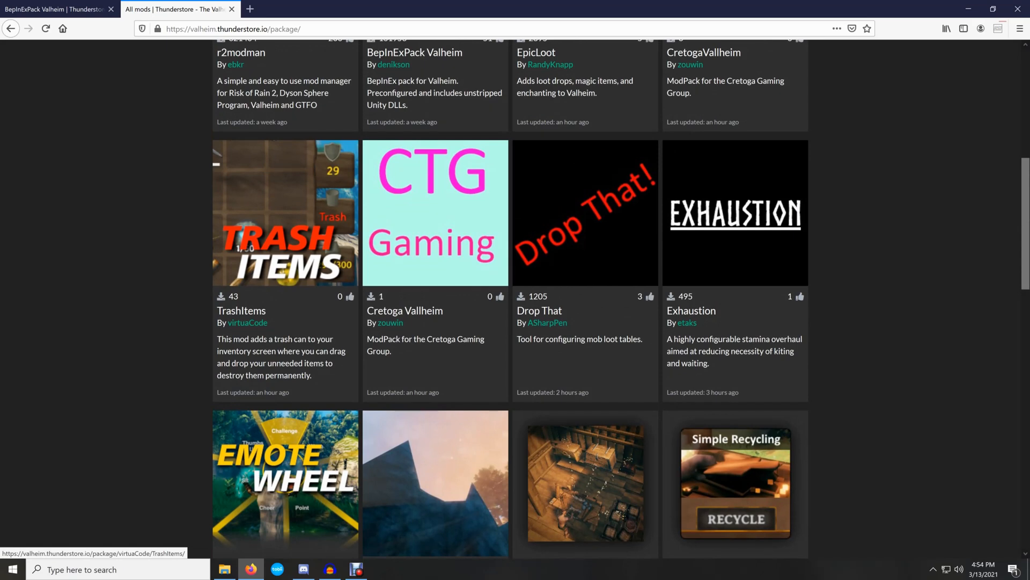
{"action": "scroll", "coordinate": [514, 306], "scroll_direction": "down", "scroll_amount": 5}
{"action": "scroll", "coordinate": [514, 306], "scroll_direction": "down", "scroll_amount": 4}
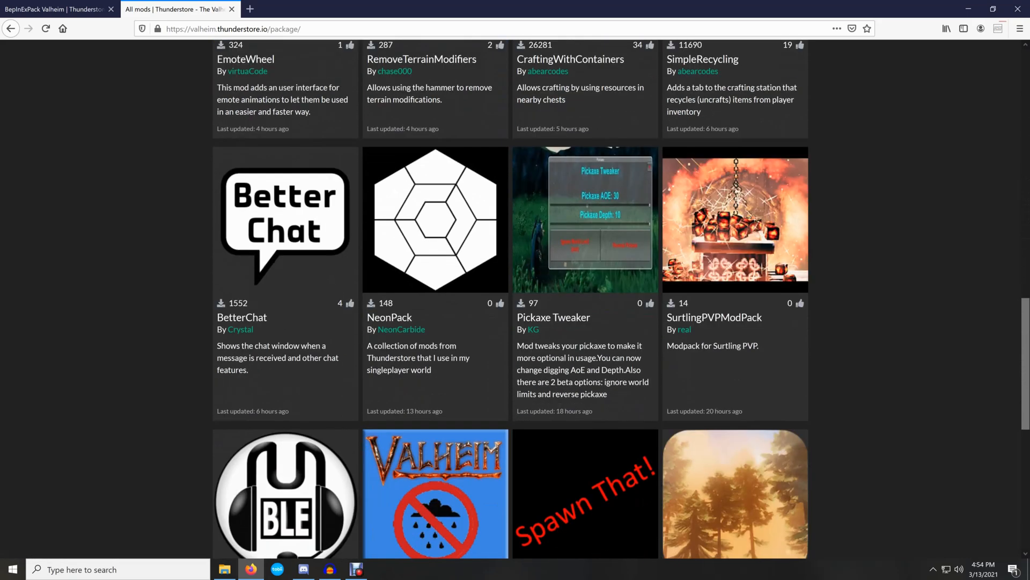
{"action": "scroll", "coordinate": [514, 298], "scroll_direction": "down", "scroll_amount": 3}
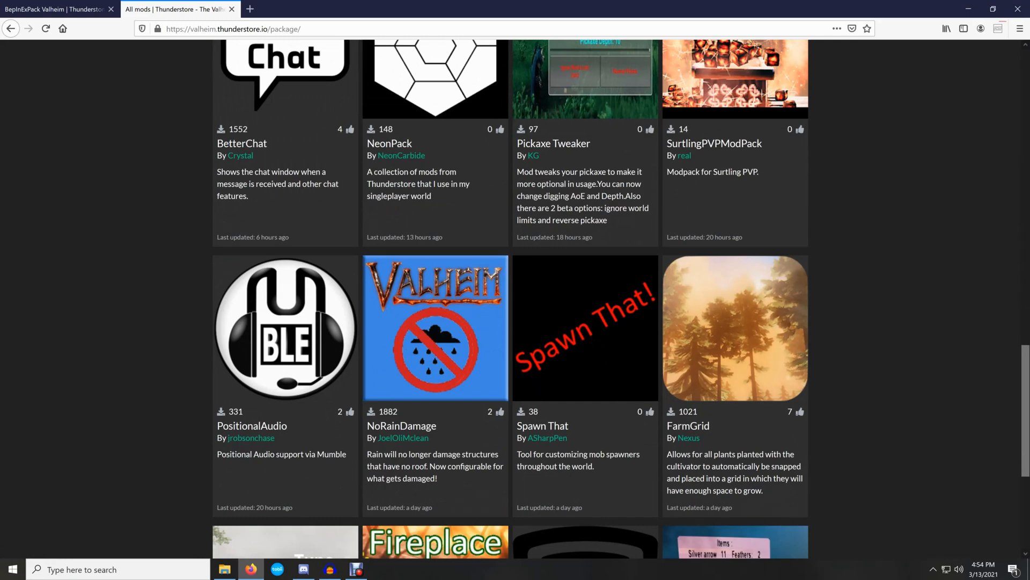
{"action": "scroll", "coordinate": [515, 298], "scroll_direction": "down", "scroll_amount": 5}
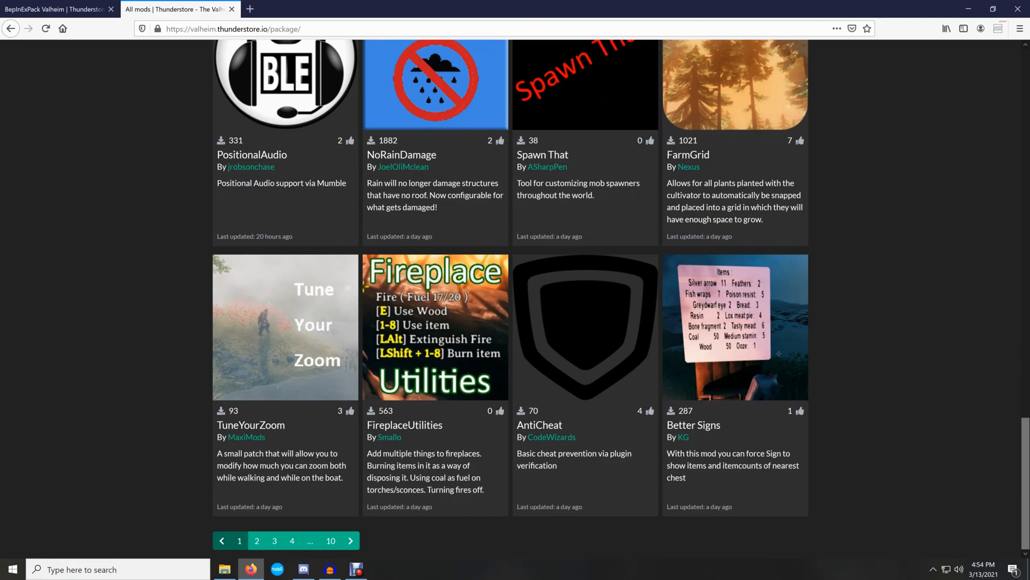
{"action": "scroll", "coordinate": [516, 301], "scroll_direction": "up", "scroll_amount": 10}
{"action": "scroll", "coordinate": [511, 301], "scroll_direction": "up", "scroll_amount": 10}
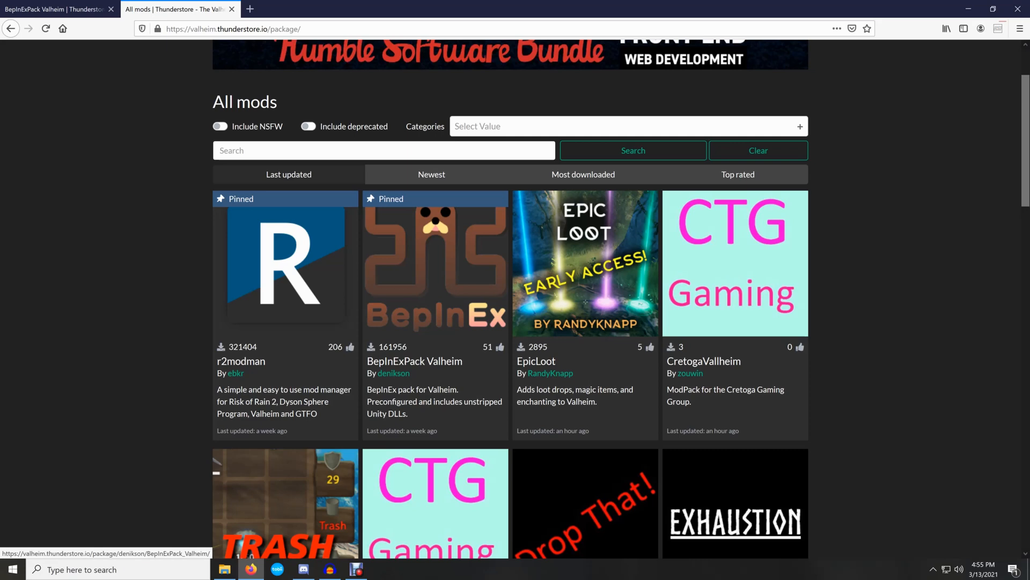
Step: Open the BepInExPack Valheim mod page and review its README, installation notes and changelog
{"action": "left_click", "coordinate": [415, 361]}
{"action": "scroll", "coordinate": [510, 301], "scroll_direction": "down", "scroll_amount": 10}
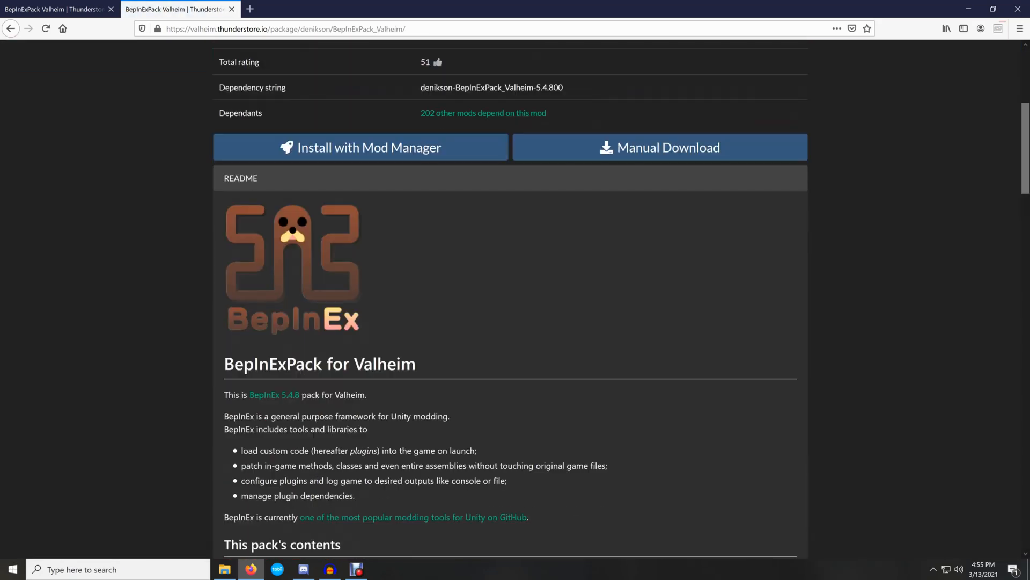
{"action": "scroll", "coordinate": [509, 300], "scroll_direction": "down", "scroll_amount": 15}
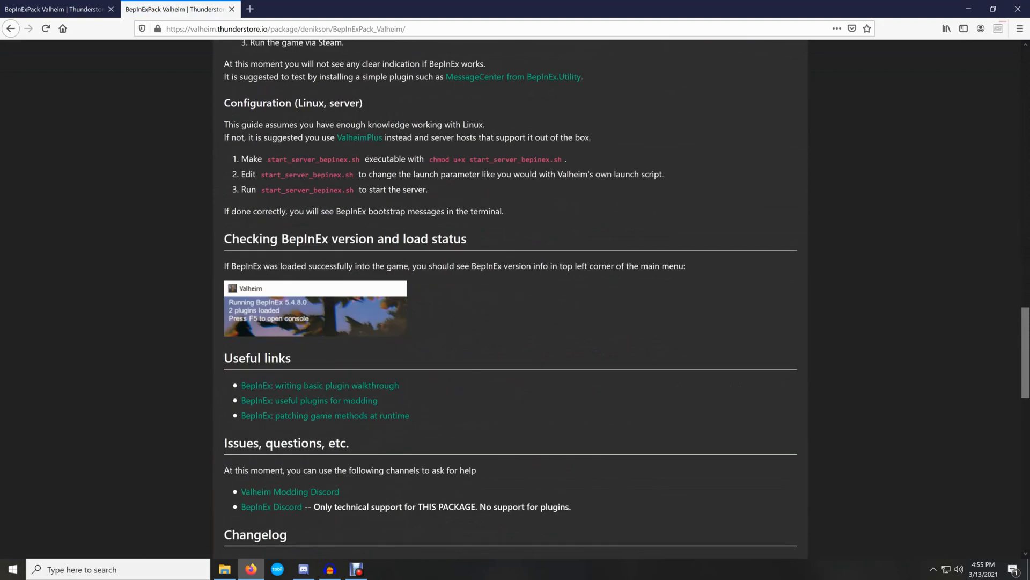
{"action": "scroll", "coordinate": [510, 300], "scroll_direction": "down", "scroll_amount": 1}
{"action": "scroll", "coordinate": [509, 301], "scroll_direction": "up", "scroll_amount": 1}
{"action": "scroll", "coordinate": [510, 300], "scroll_direction": "down", "scroll_amount": 7}
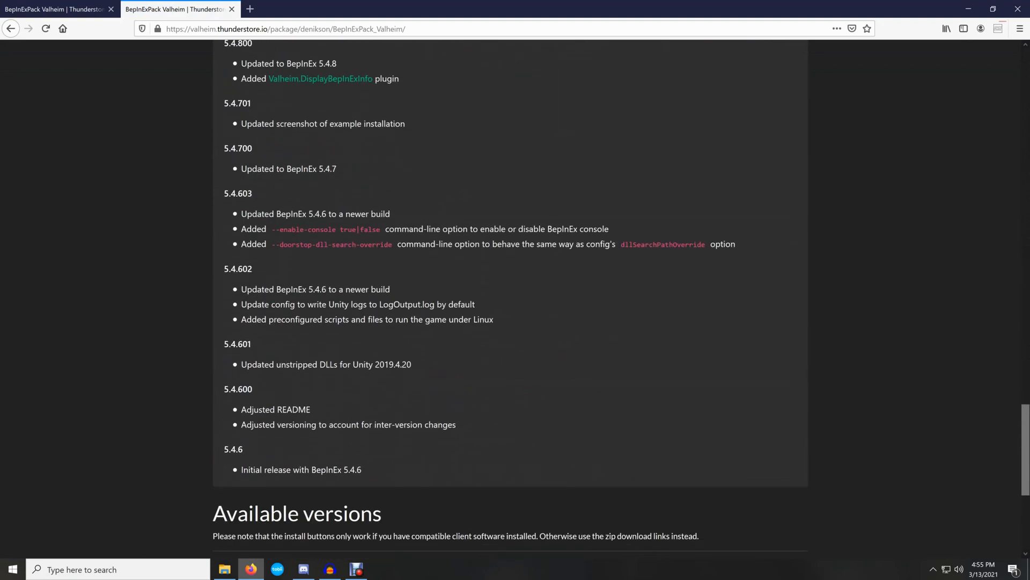
{"action": "scroll", "coordinate": [510, 300], "scroll_direction": "up", "scroll_amount": 12}
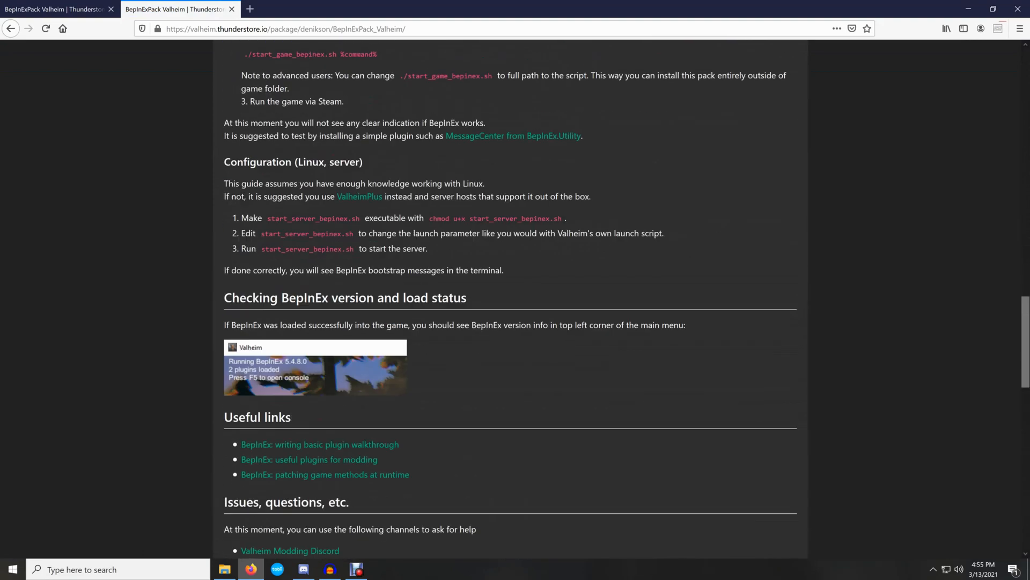
{"action": "scroll", "coordinate": [510, 301], "scroll_direction": "up", "scroll_amount": 10}
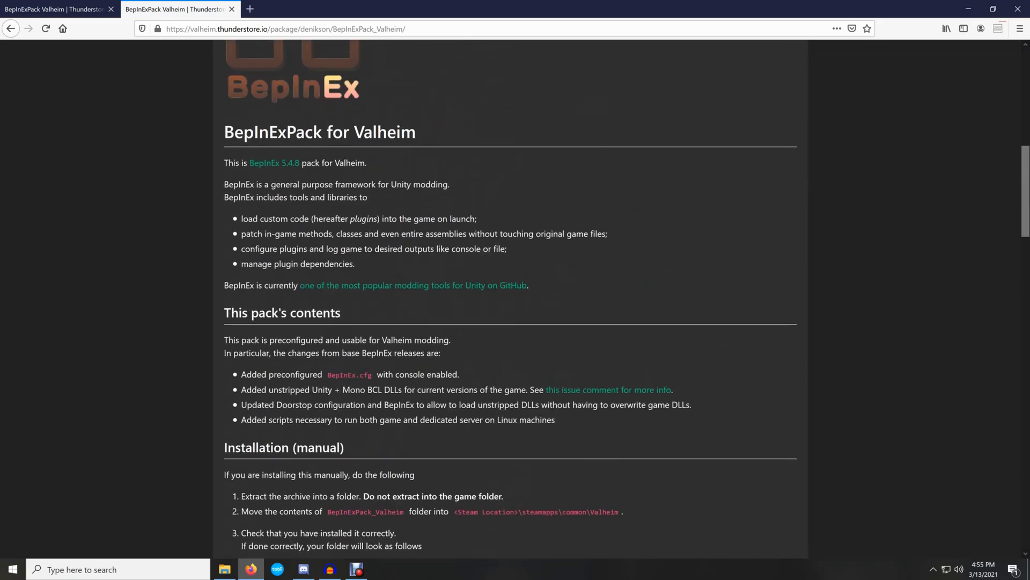
{"action": "scroll", "coordinate": [510, 301], "scroll_direction": "up", "scroll_amount": 6}
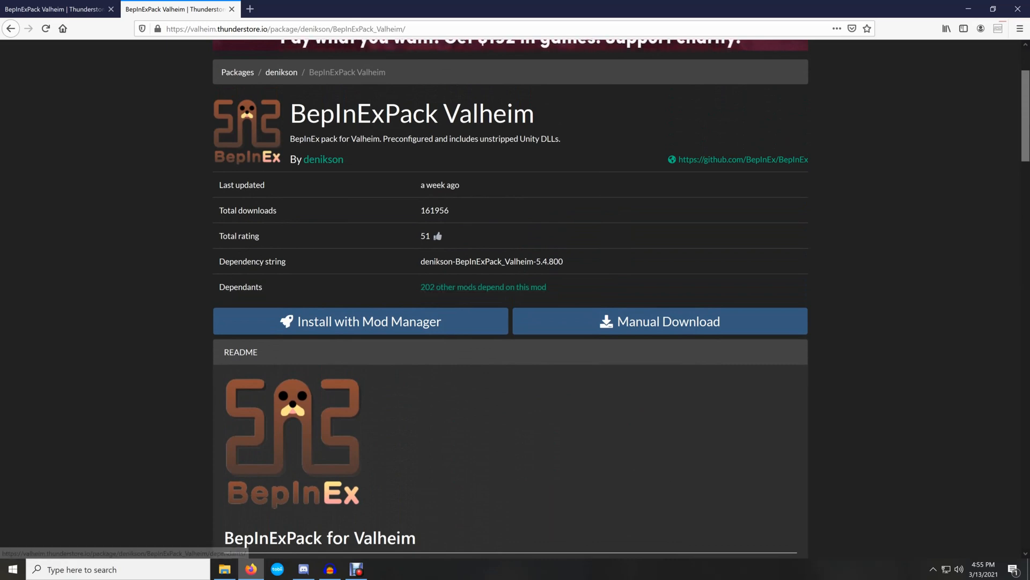
{"action": "scroll", "coordinate": [360, 322], "scroll_direction": "up", "scroll_amount": 2}
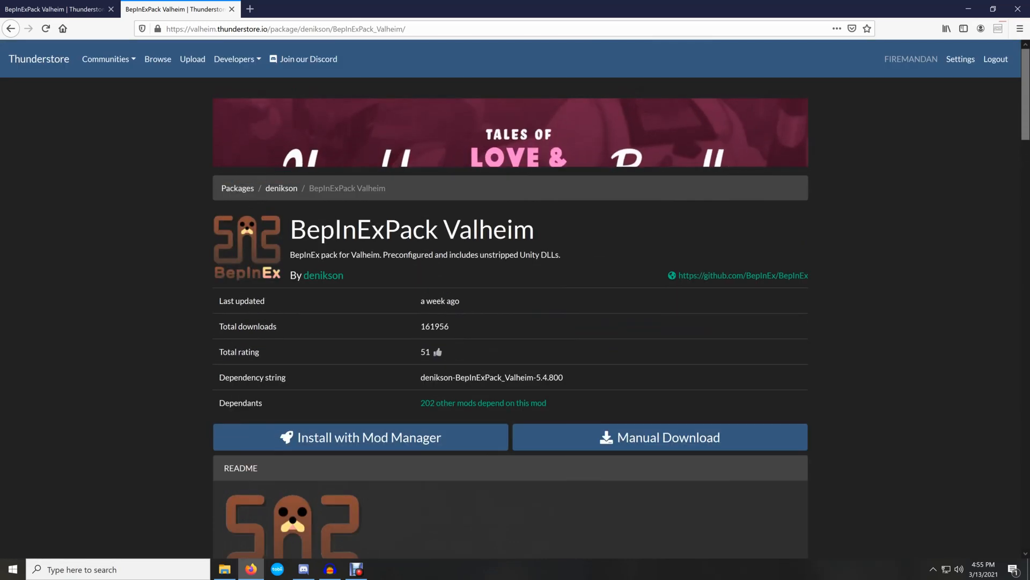
Step: Manually download the BepInExPack Valheim package and save denikson-BepInExPack_Valheim-5.4.800.zip
{"action": "left_click", "coordinate": [361, 437]}
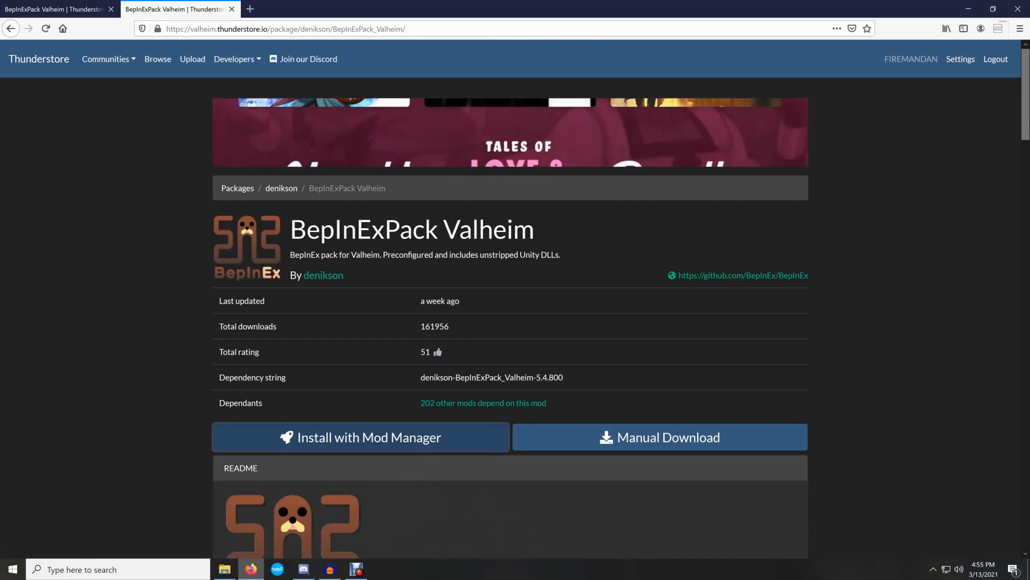
{"action": "left_click", "coordinate": [668, 437]}
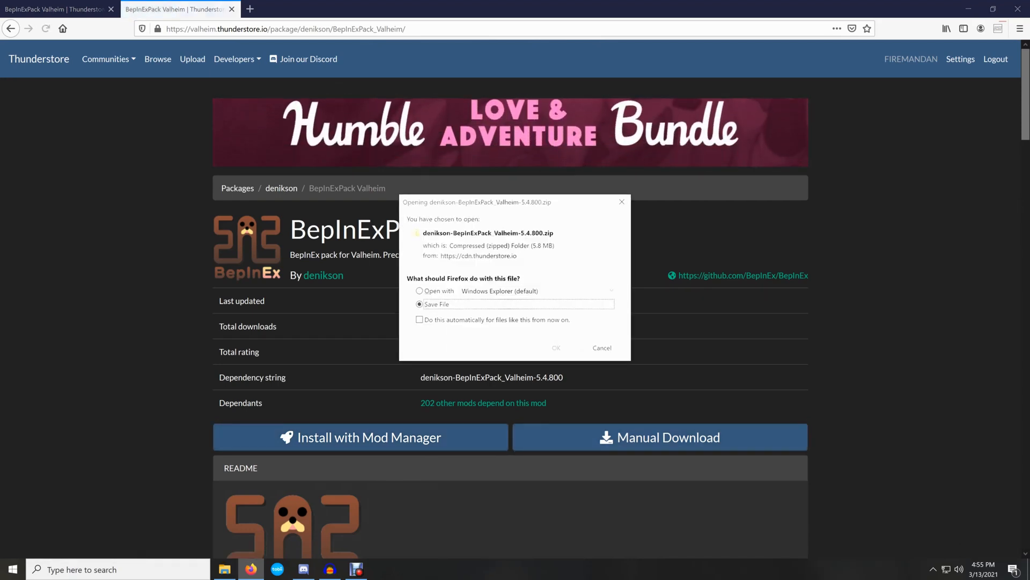
{"action": "key", "text": "Return"}
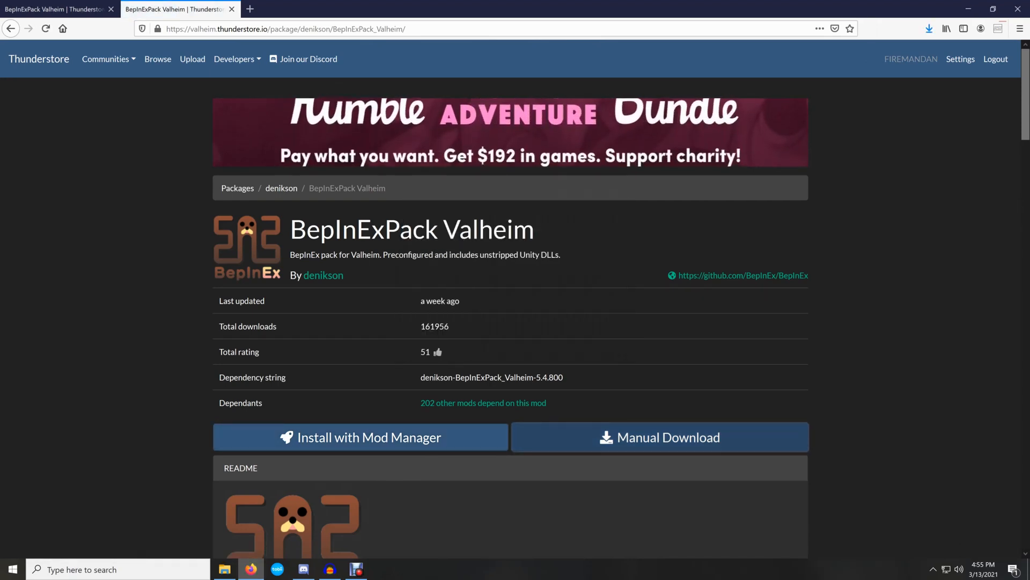
Step: Place the downloaded BepInExPack zip on an empty area of the desktop and minimize the browser window
{"action": "left_click", "coordinate": [993, 9]}
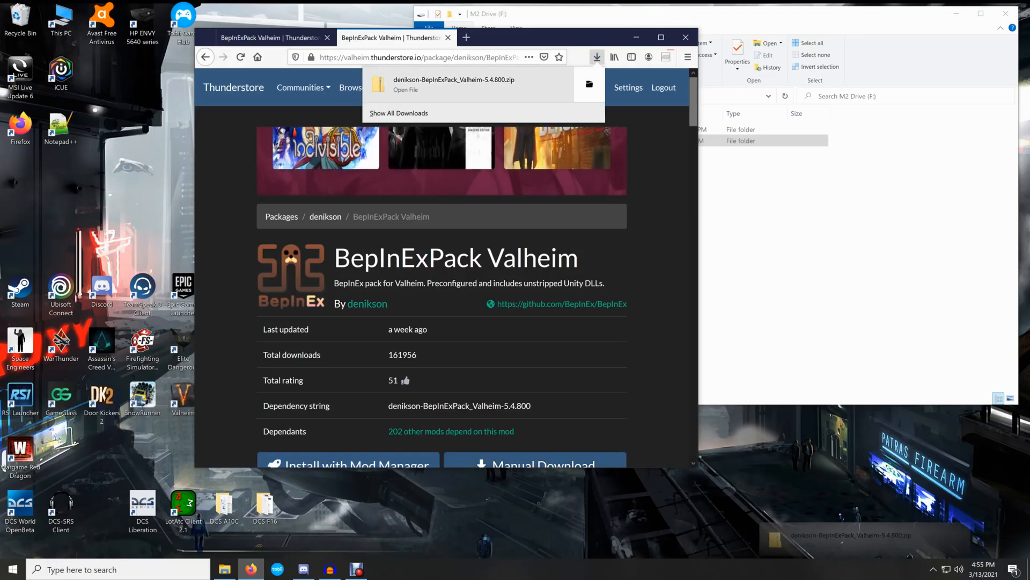
{"action": "left_click_drag", "start_coordinate": [20, 177], "coordinate": [877, 461]}
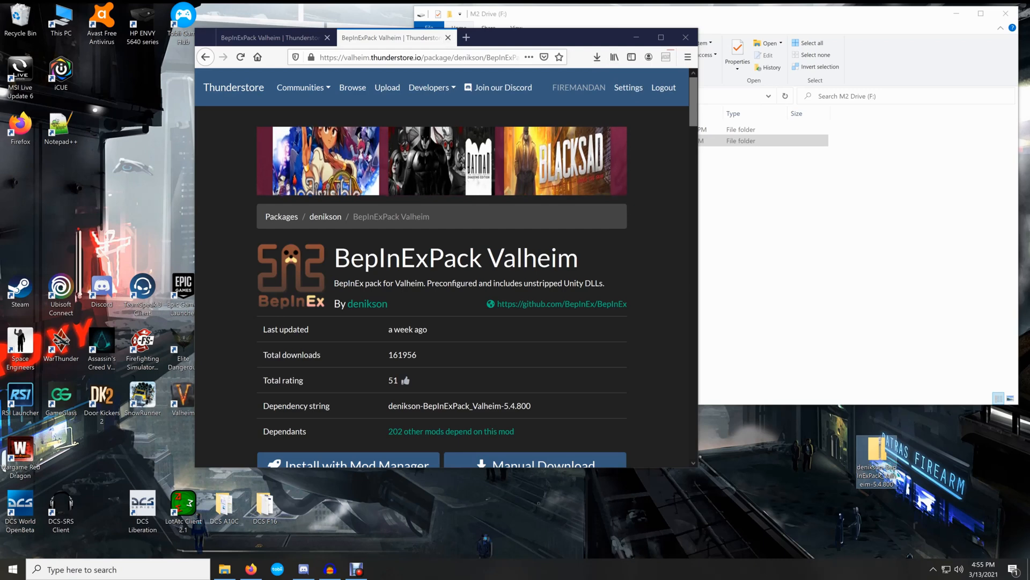
{"action": "left_click", "coordinate": [636, 37]}
Step: Open the BepInExPack zip from the desktop and go into its BepInExPack_Valheim folder
{"action": "double_click", "coordinate": [877, 453]}
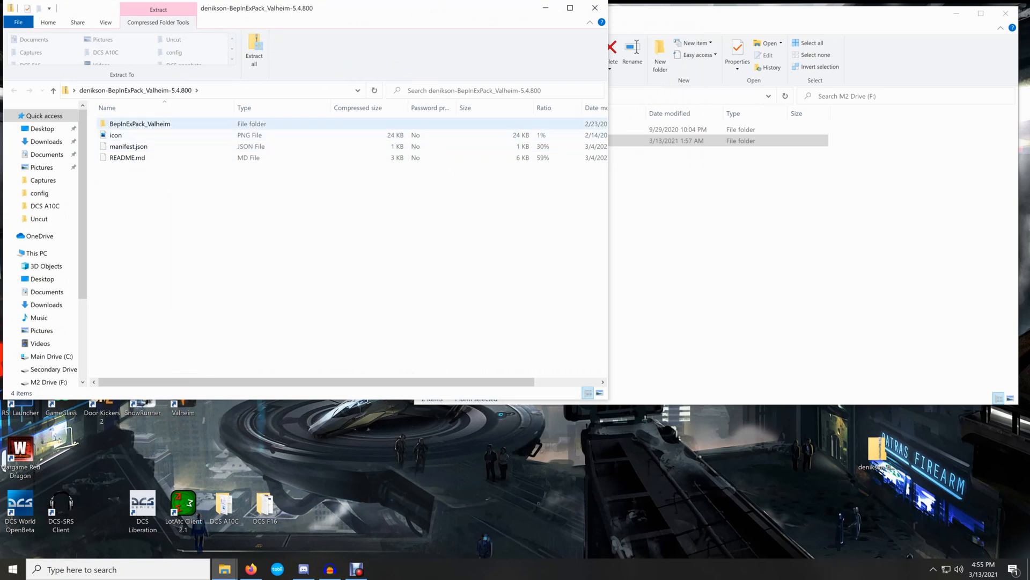
{"action": "double_click", "coordinate": [140, 124]}
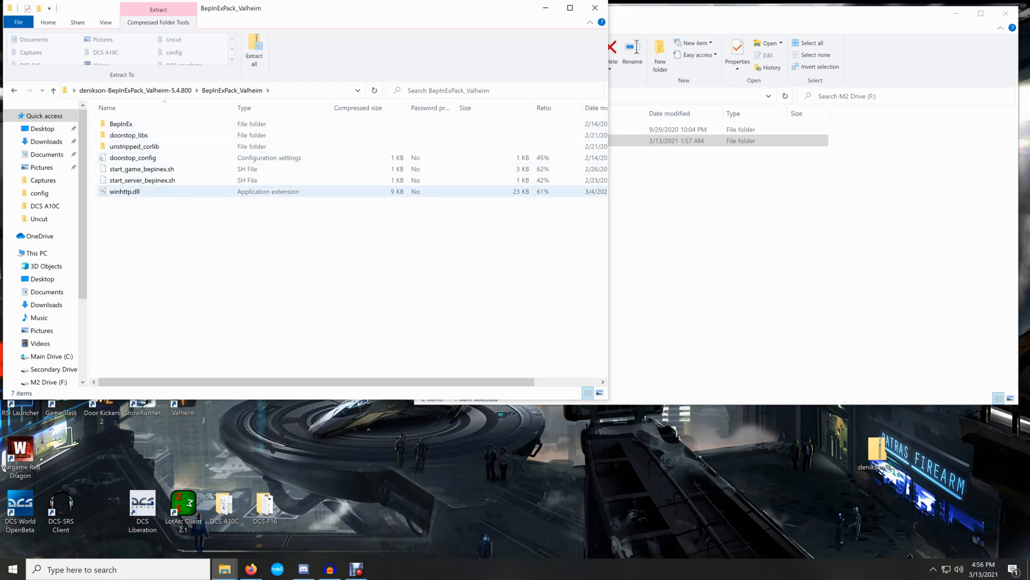
{"action": "key", "text": "alt+Left"}
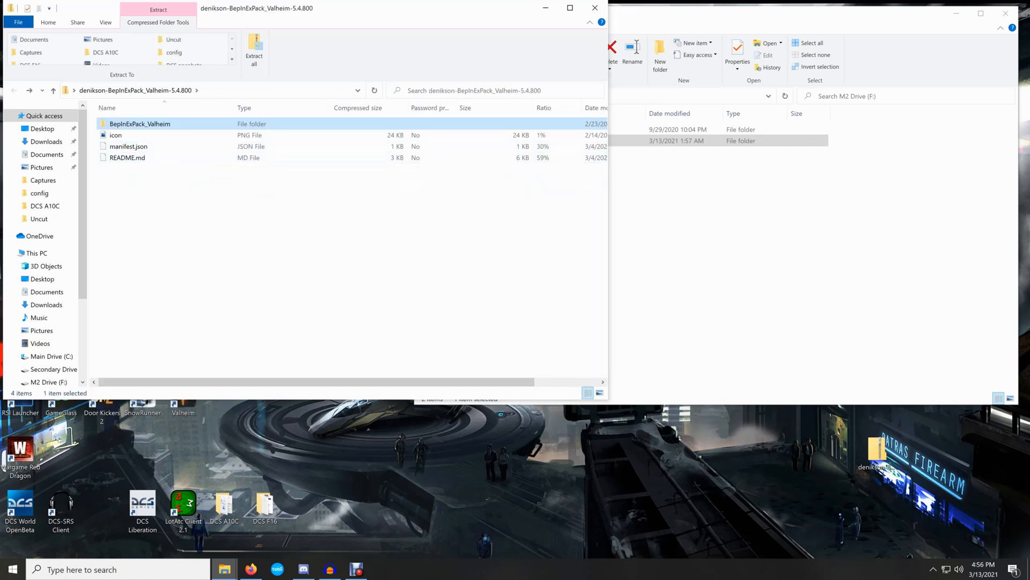
{"action": "left_click_drag", "start_coordinate": [403, 16], "coordinate": [376, 40]}
{"action": "double_click", "coordinate": [123, 149]}
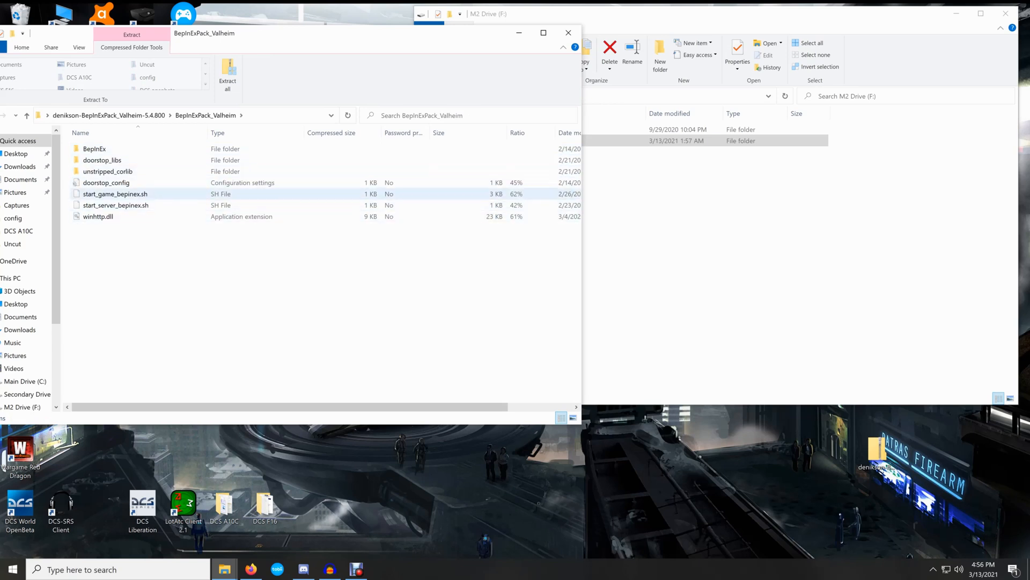
Step: Inspect the archive's BepInEx folder and its plugins subfolder, and return to BepInExPack_Valheim
{"action": "double_click", "coordinate": [94, 149]}
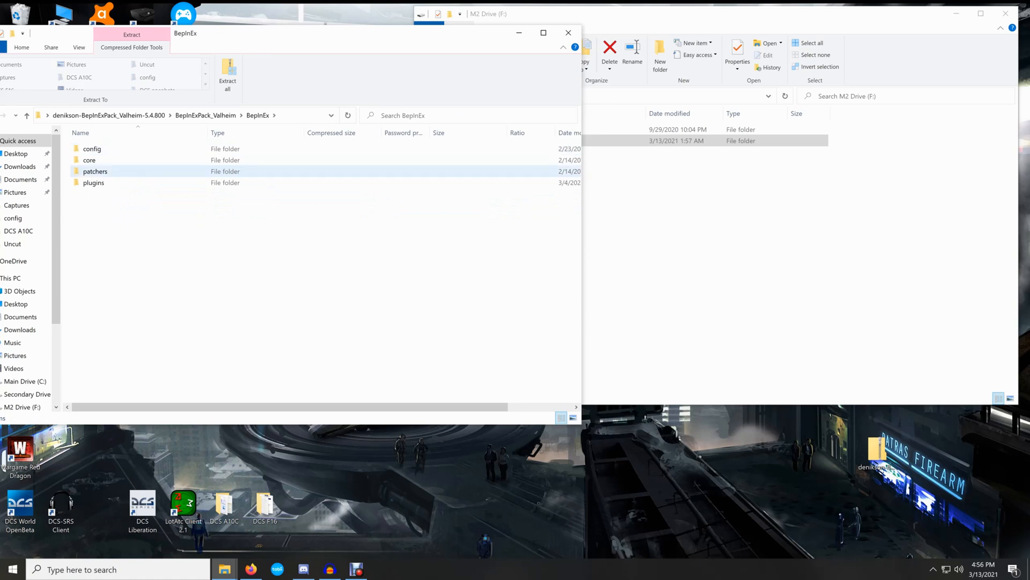
{"action": "double_click", "coordinate": [93, 183]}
{"action": "left_click_drag", "start_coordinate": [322, 32], "coordinate": [367, 27]}
{"action": "key", "text": "BackSpace"}
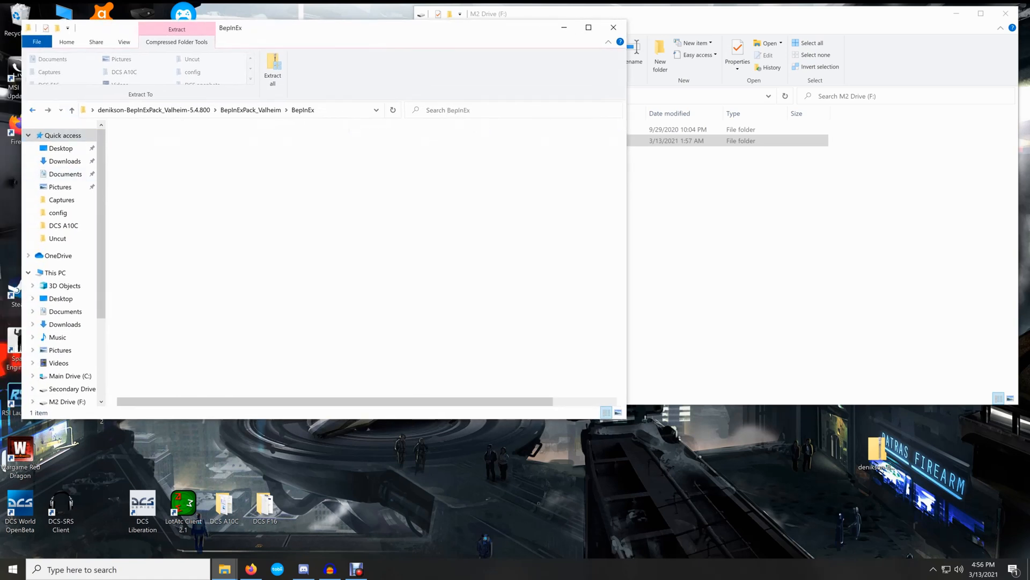
{"action": "key", "text": "BackSpace"}
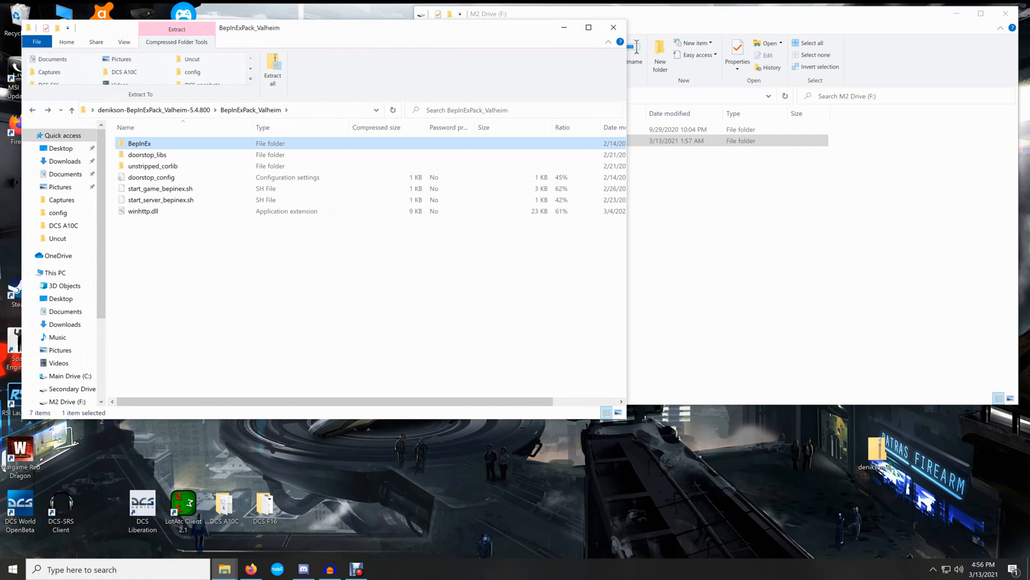
Step: In the M2 Drive (F:) window, open the game folder Steam\steamapps\common\Valheim
{"action": "key", "text": "alt+Tab"}
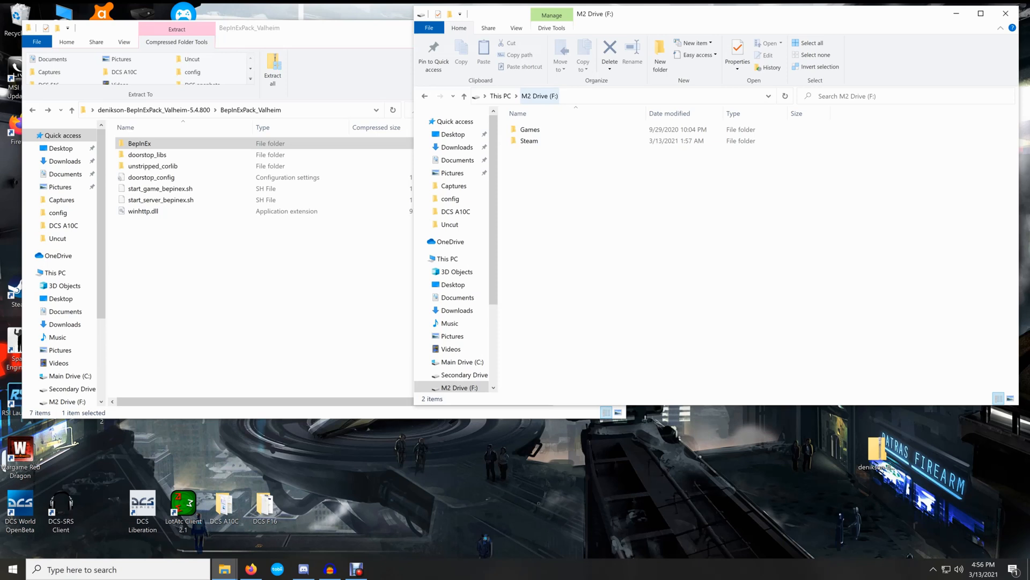
{"action": "double_click", "coordinate": [529, 140]}
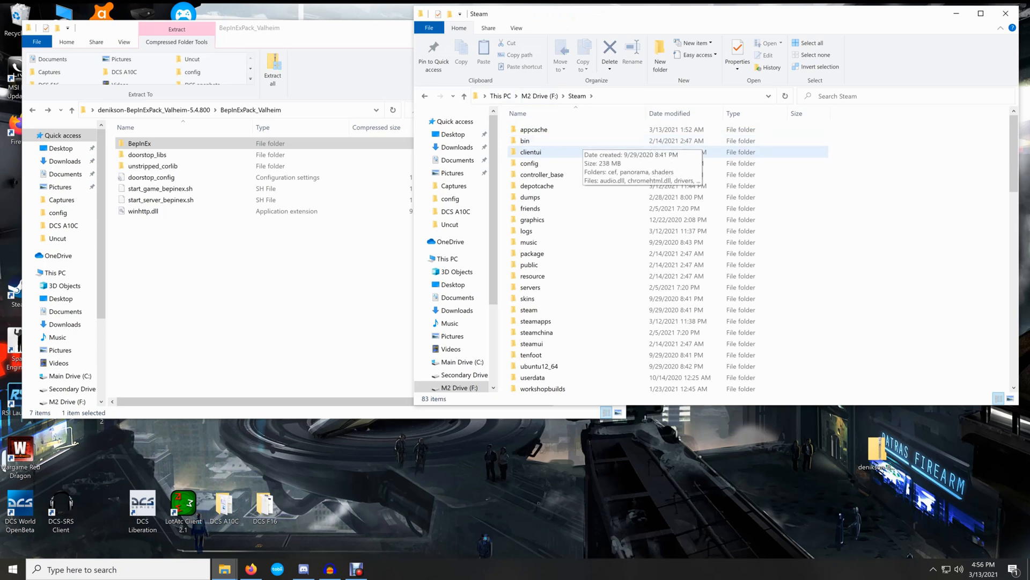
{"action": "scroll", "coordinate": [536, 241], "scroll_direction": "down", "scroll_amount": 2}
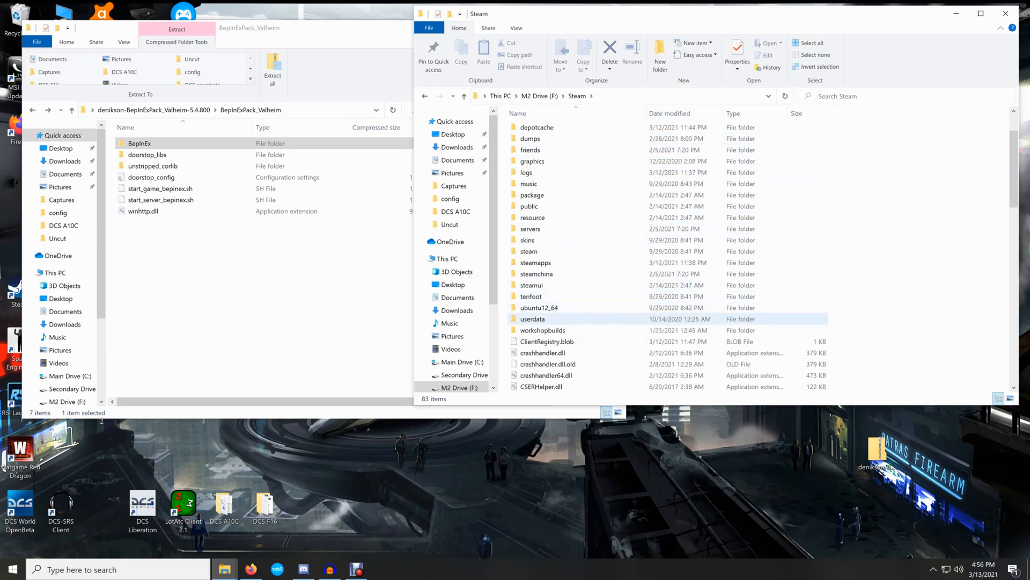
{"action": "double_click", "coordinate": [536, 262]}
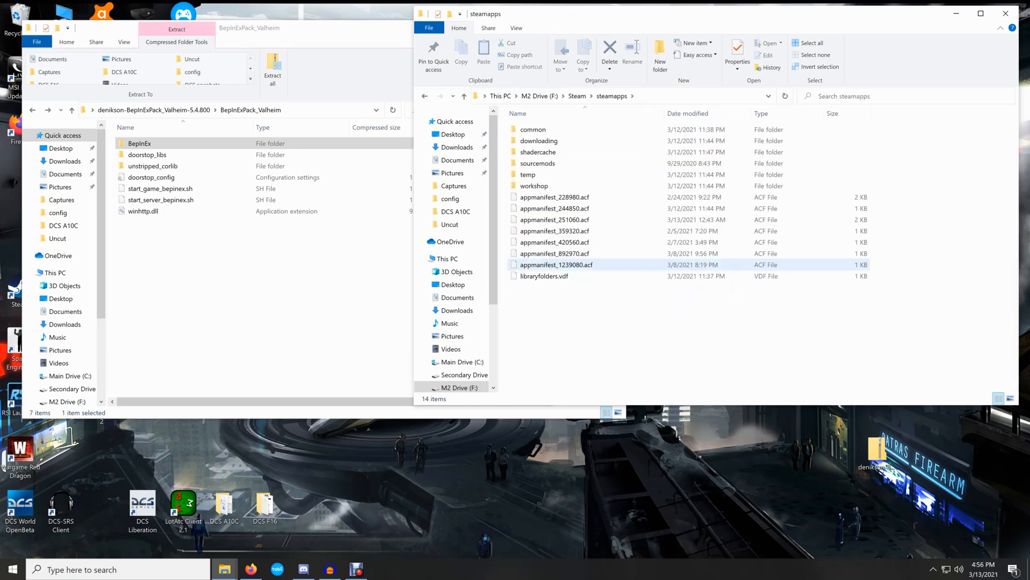
{"action": "double_click", "coordinate": [534, 130]}
{"action": "double_click", "coordinate": [531, 185]}
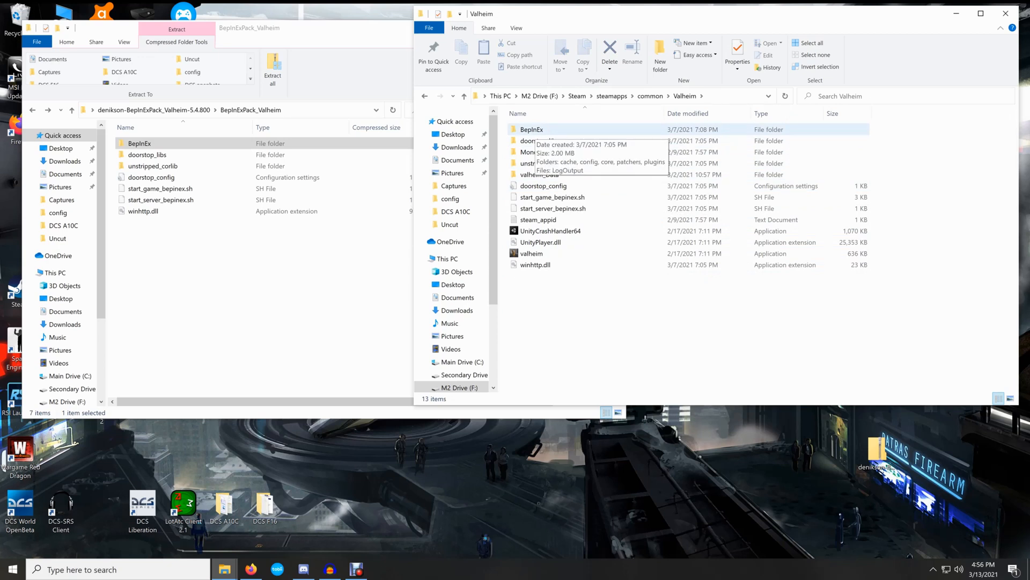
Step: Check the BepInEx folder inside the Valheim game folder, go back, and return to the BepInExPack_Valheim archive window
{"action": "double_click", "coordinate": [531, 129]}
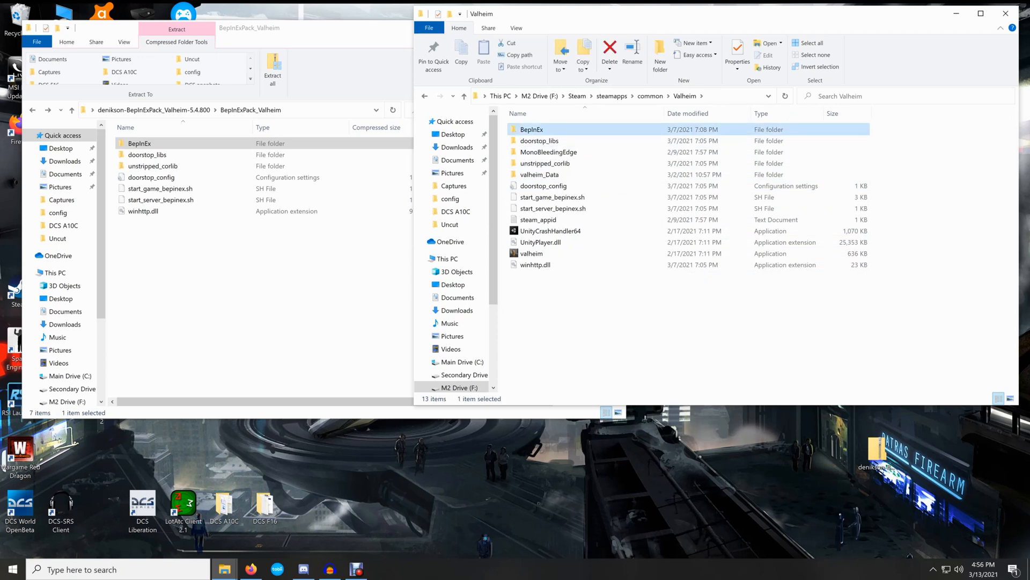
{"action": "key", "text": "alt+Left"}
{"action": "left_click", "coordinate": [139, 144]}
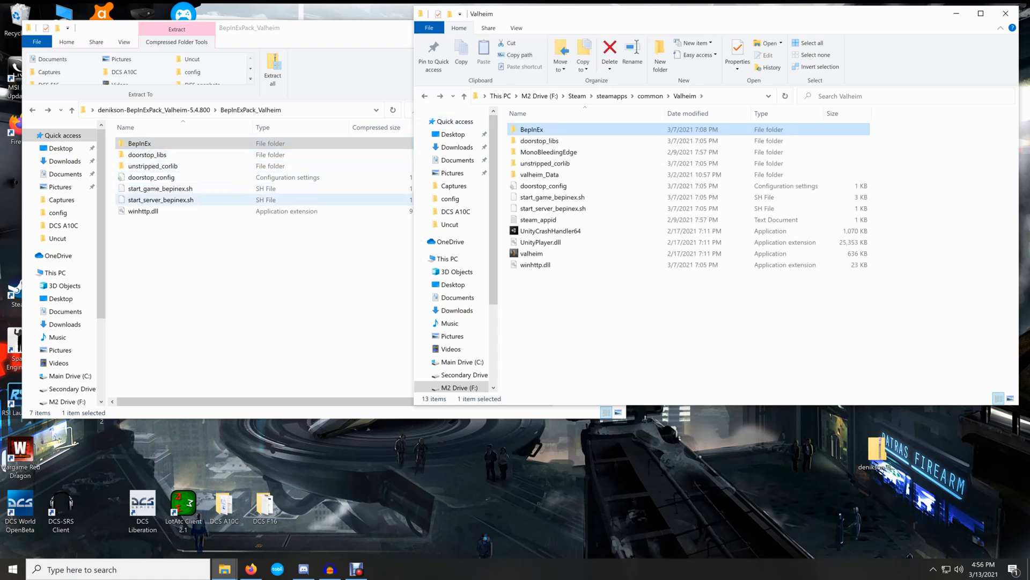
{"action": "key", "text": "alt+Tab"}
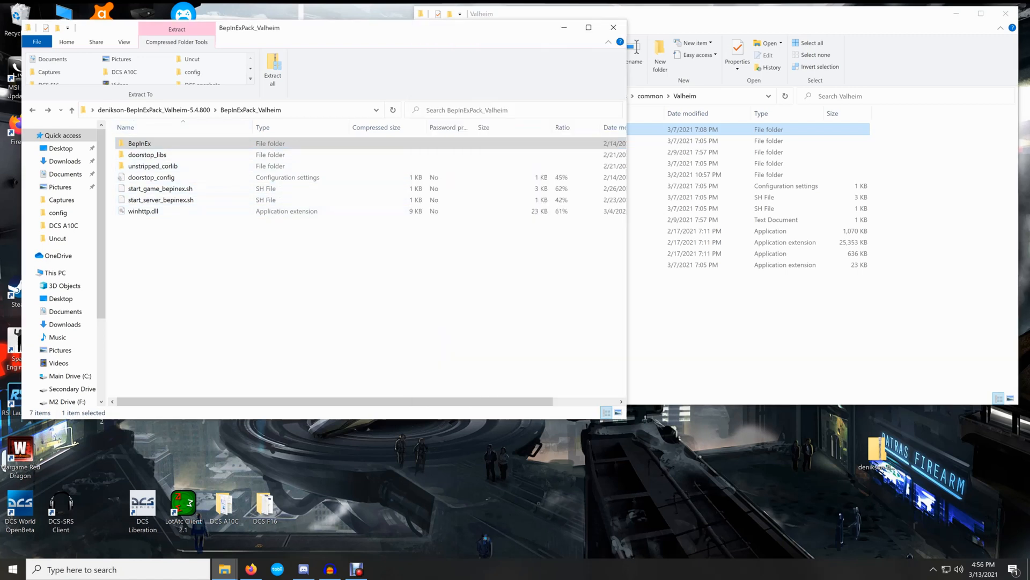
Step: Copy everything in the archive's BepInExPack_Valheim folder into the Valheim game folder, skipping files with the same names
{"action": "key", "text": "ctrl+a"}
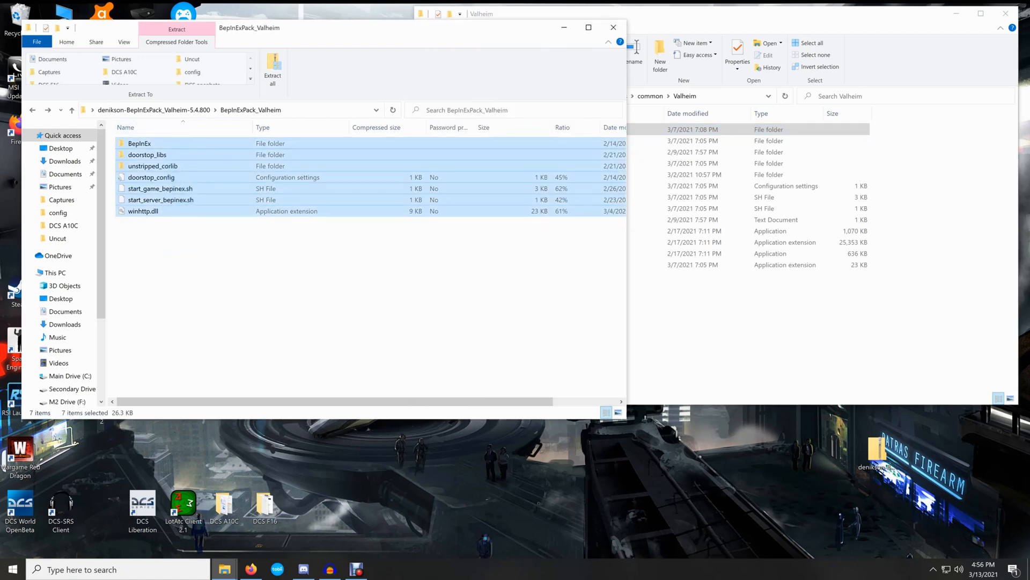
{"action": "left_click_drag", "start_coordinate": [754, 298], "coordinate": [891, 284]}
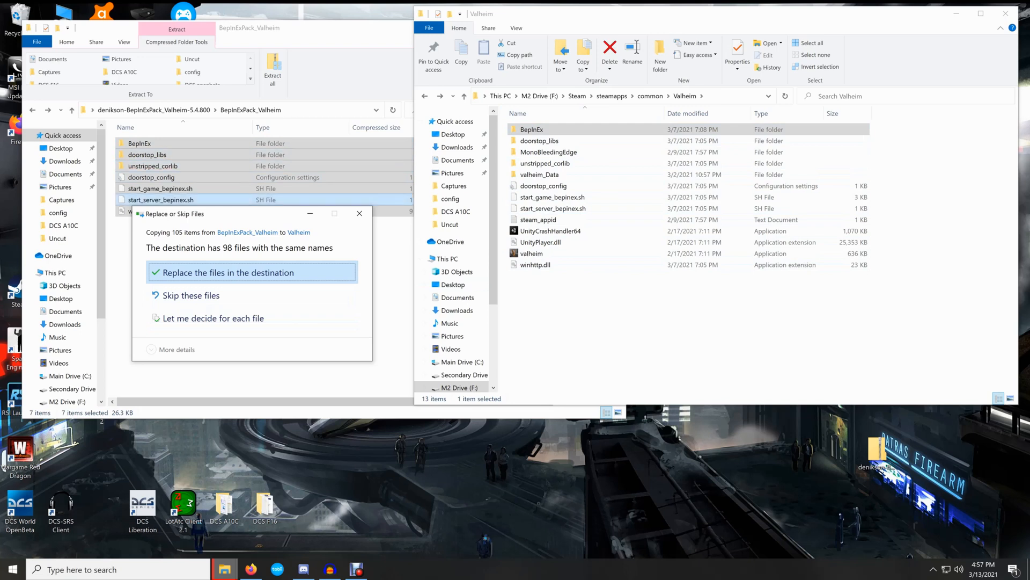
{"action": "left_click", "coordinate": [191, 295]}
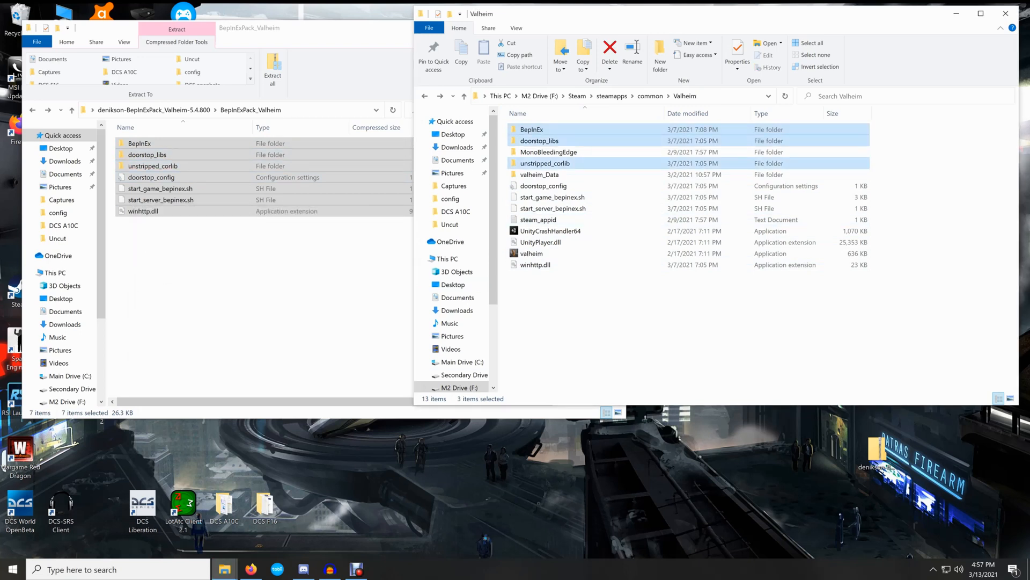
Step: Close the BepInExPack_Valheim archive window and reposition the Valheim folder window on the desktop
{"action": "left_click", "coordinate": [322, 300]}
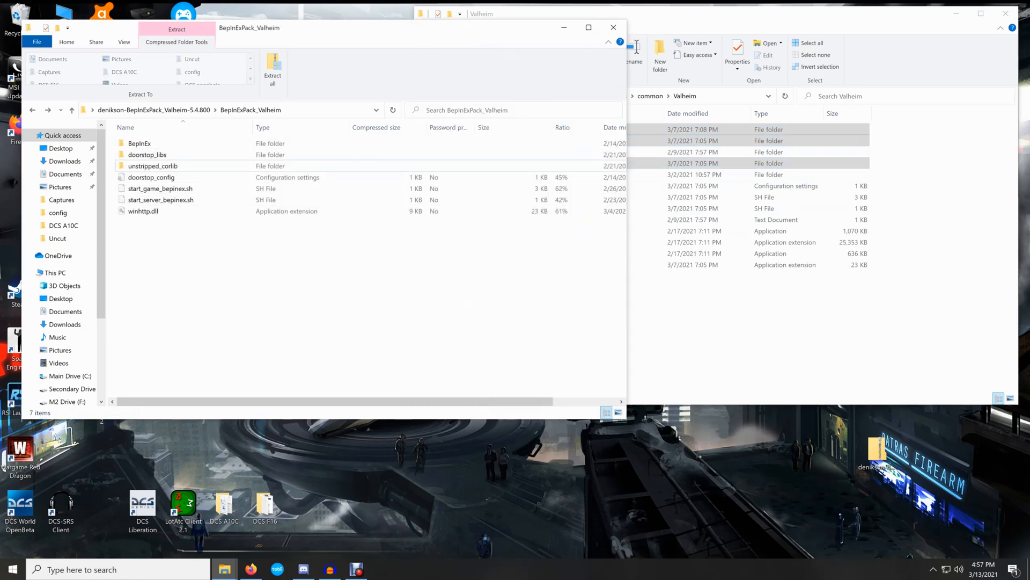
{"action": "left_click", "coordinate": [613, 28]}
{"action": "left_click_drag", "start_coordinate": [698, 13], "coordinate": [490, 52]}
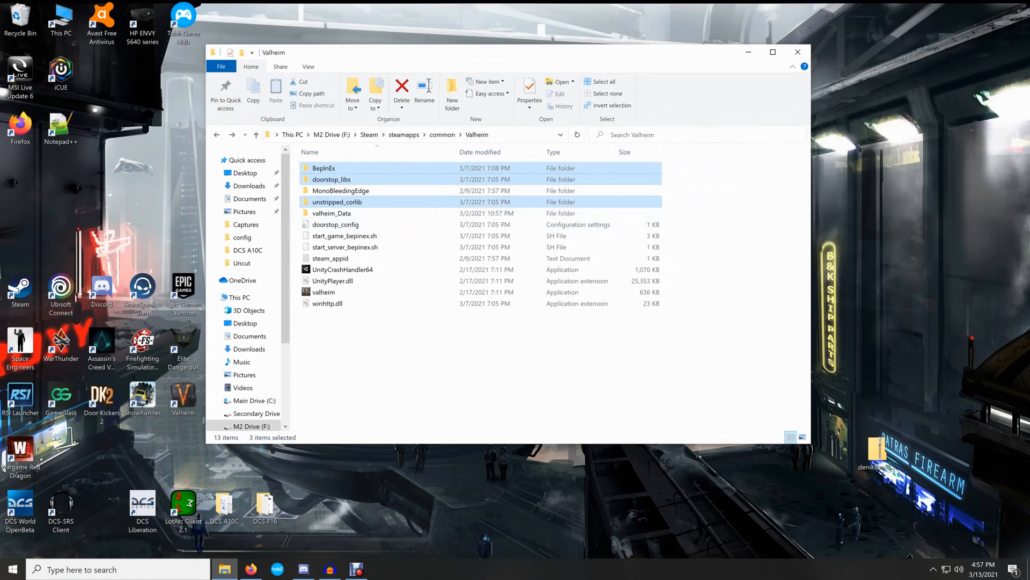
{"action": "left_click", "coordinate": [462, 349]}
{"action": "left_click_drag", "start_coordinate": [557, 54], "coordinate": [444, 31]}
{"action": "left_click_drag", "start_coordinate": [543, 36], "coordinate": [865, 48]}
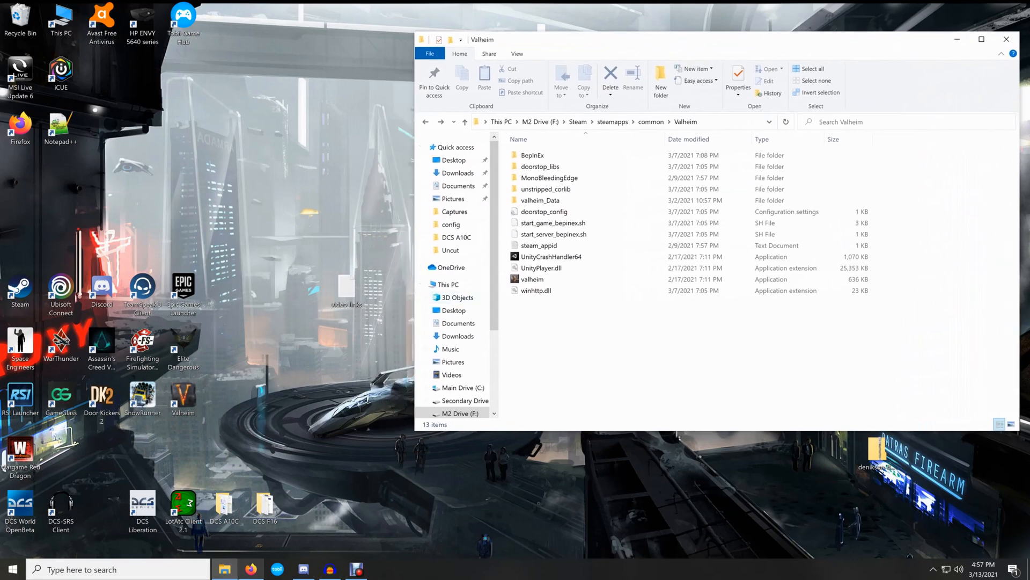
Step: Switch to Firefox, return to Thunderstore's All mods list and browse the available Valheim mods
{"action": "left_click", "coordinate": [250, 569]}
{"action": "left_click", "coordinate": [662, 37]}
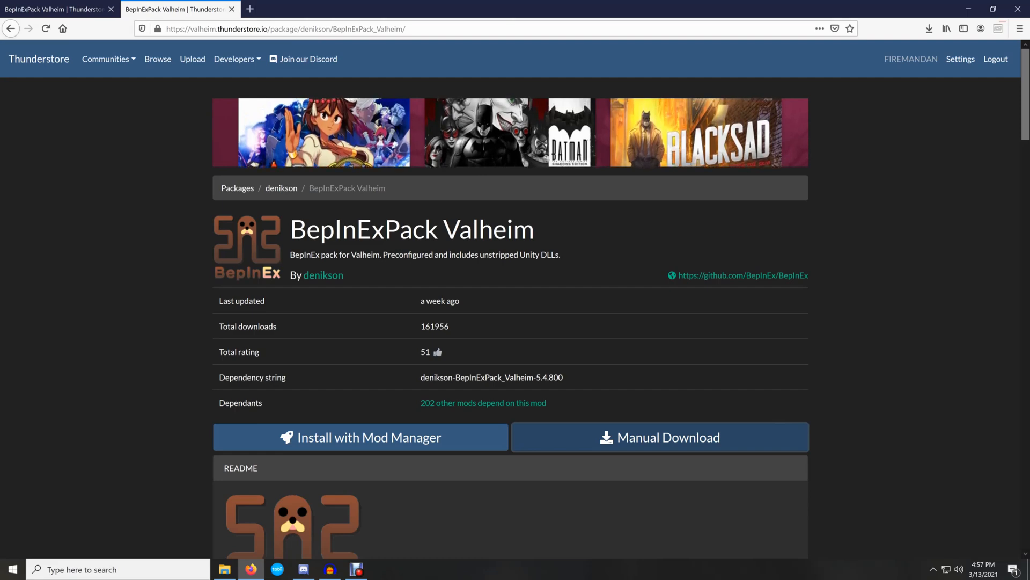
{"action": "key", "text": "alt+Left"}
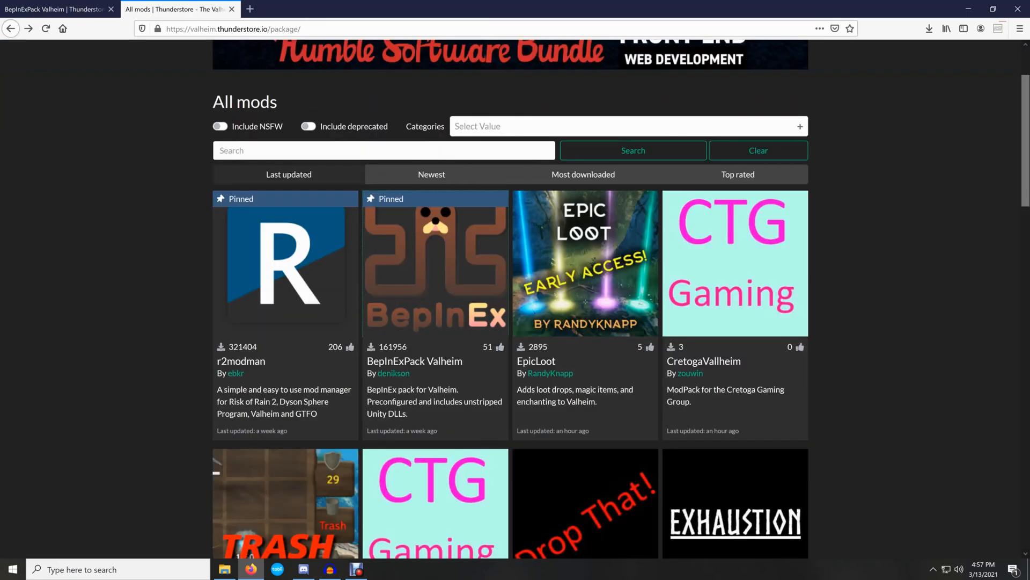
{"action": "scroll", "coordinate": [511, 301], "scroll_direction": "down", "scroll_amount": 4}
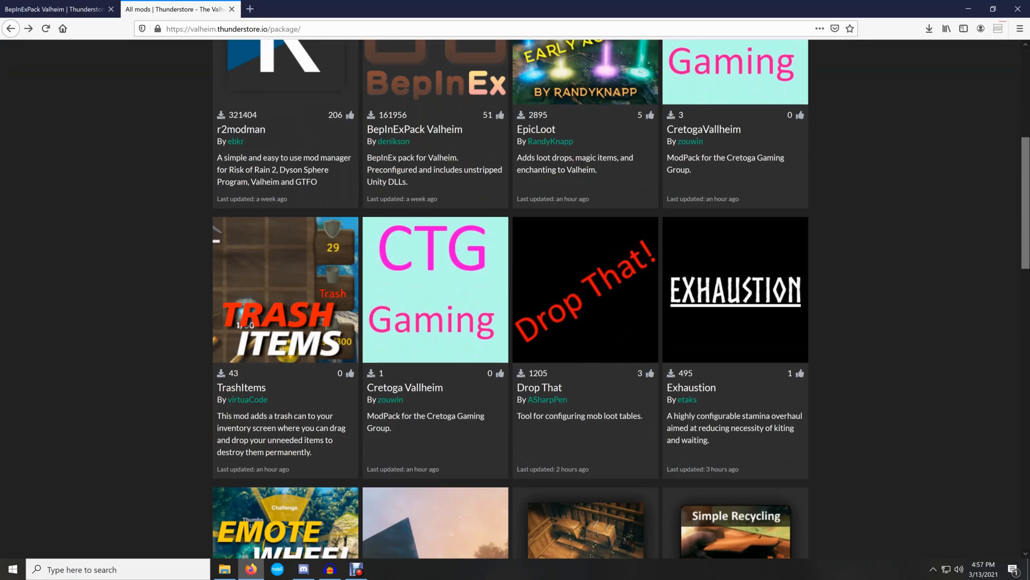
{"action": "scroll", "coordinate": [510, 301], "scroll_direction": "down", "scroll_amount": 2}
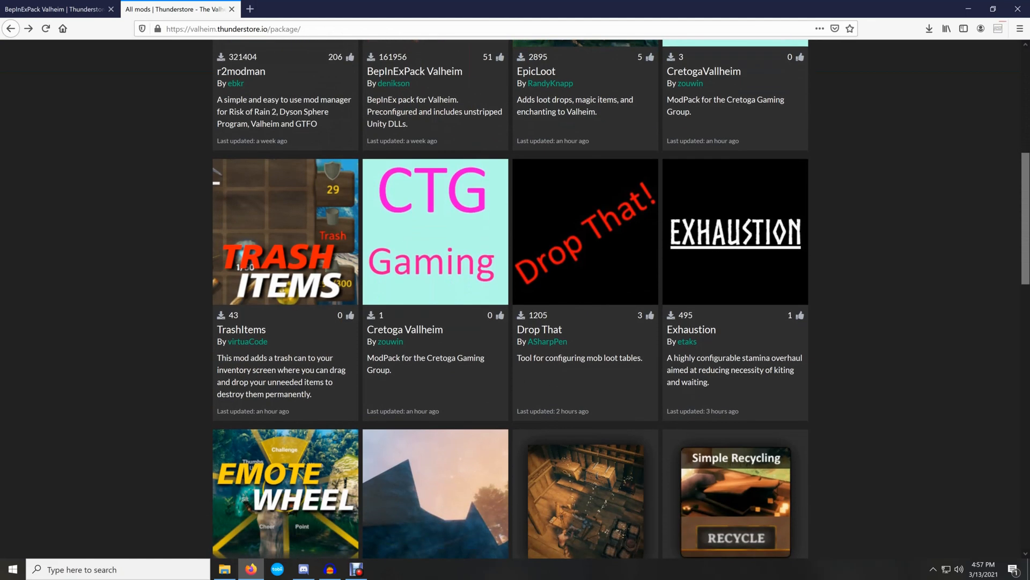
{"action": "scroll", "coordinate": [511, 301], "scroll_direction": "down", "scroll_amount": 1}
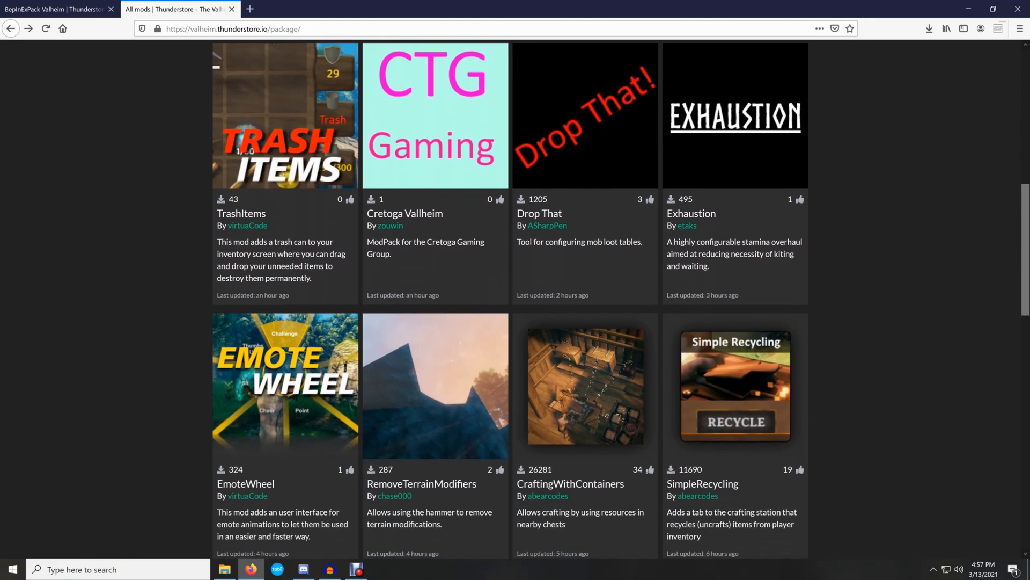
Step: Open the Equipment and Quick Slots mod page at nexusmods.com/valheim/mods/92 and look through its description
{"action": "key", "text": "alt+Tab"}
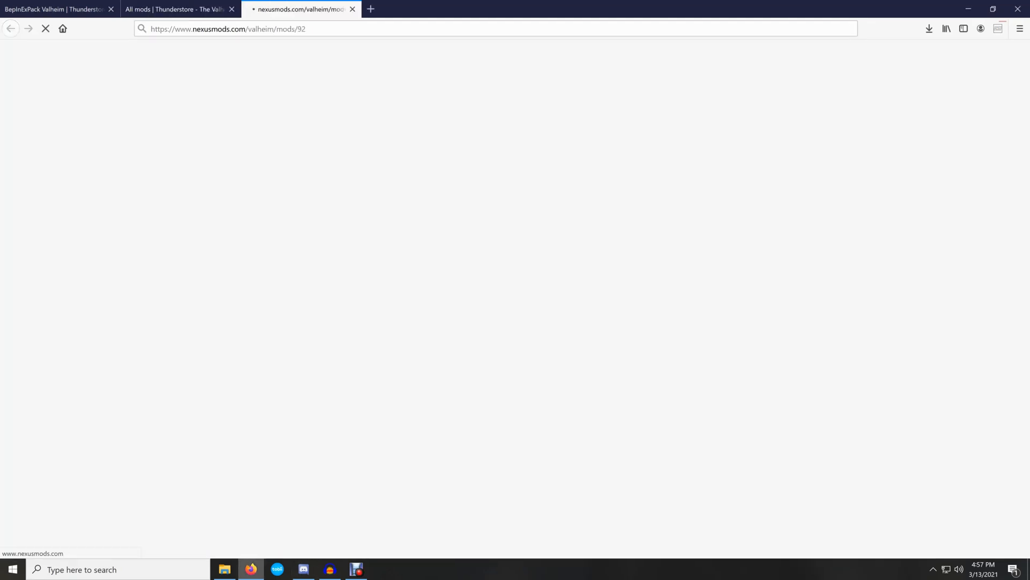
{"action": "scroll", "coordinate": [511, 312], "scroll_direction": "down", "scroll_amount": 4}
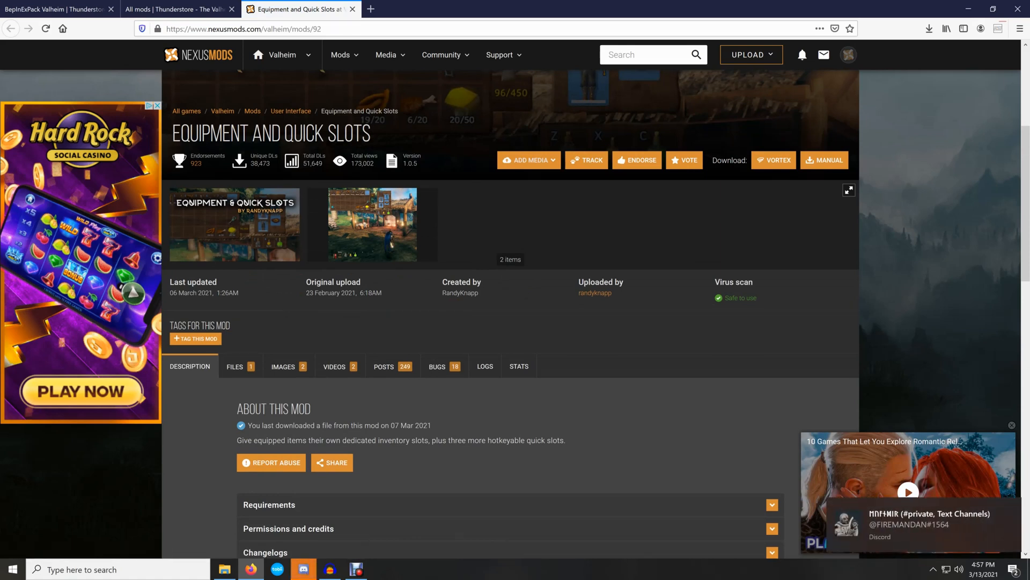
{"action": "scroll", "coordinate": [510, 322], "scroll_direction": "down", "scroll_amount": 5}
{"action": "scroll", "coordinate": [509, 322], "scroll_direction": "up", "scroll_amount": 7}
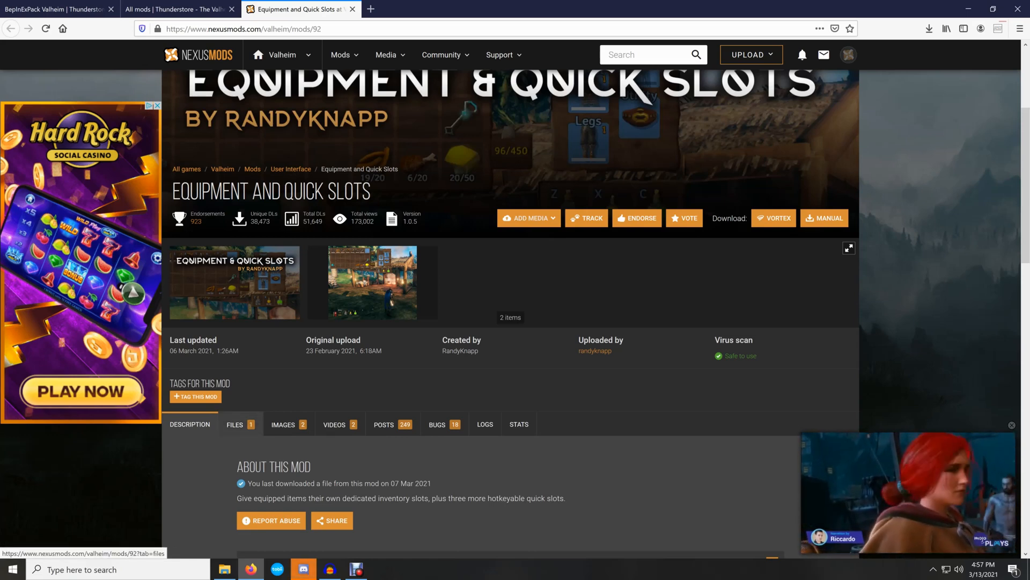
Step: Manually download the main Equipment and Quick Slots file, version 1.0.5, with the slow download option and save the zip
{"action": "left_click", "coordinate": [235, 424]}
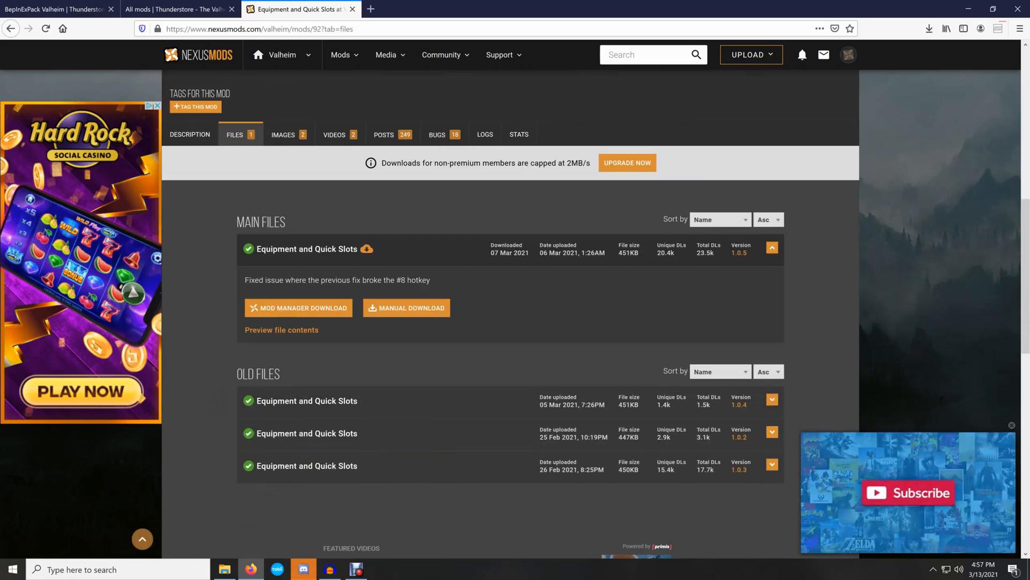
{"action": "left_click", "coordinate": [406, 308]}
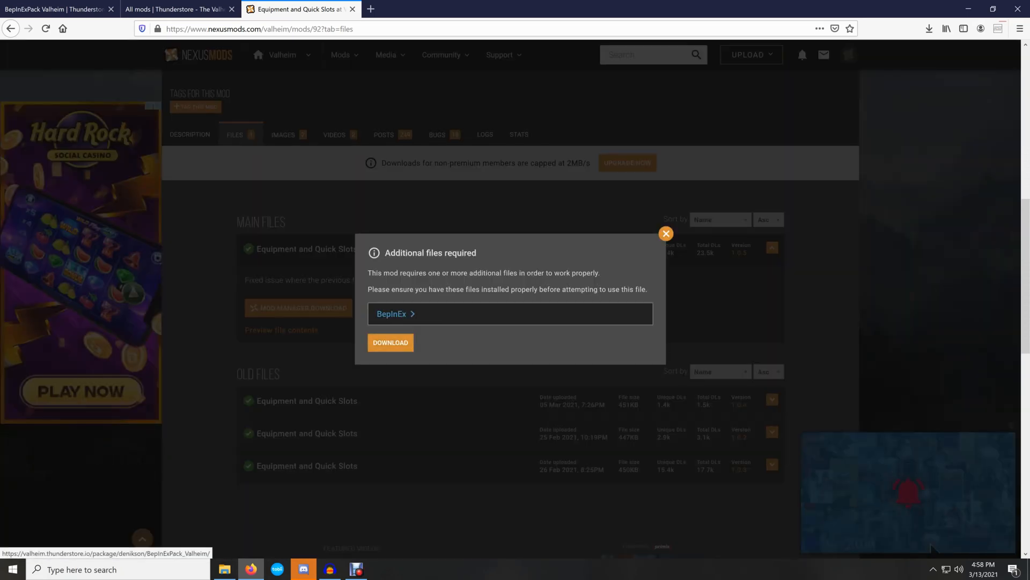
{"action": "left_click", "coordinate": [390, 342]}
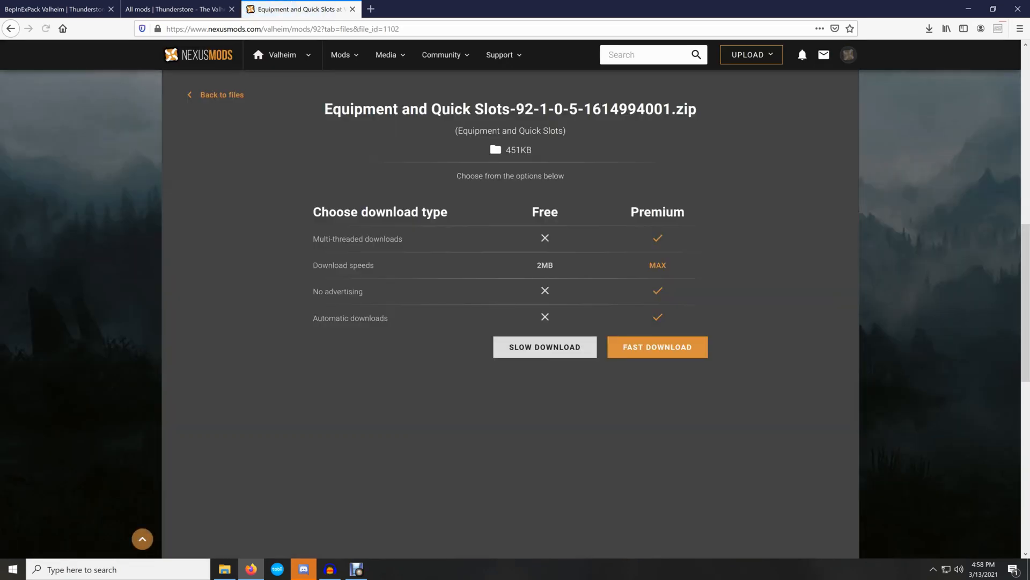
{"action": "left_click", "coordinate": [545, 346]}
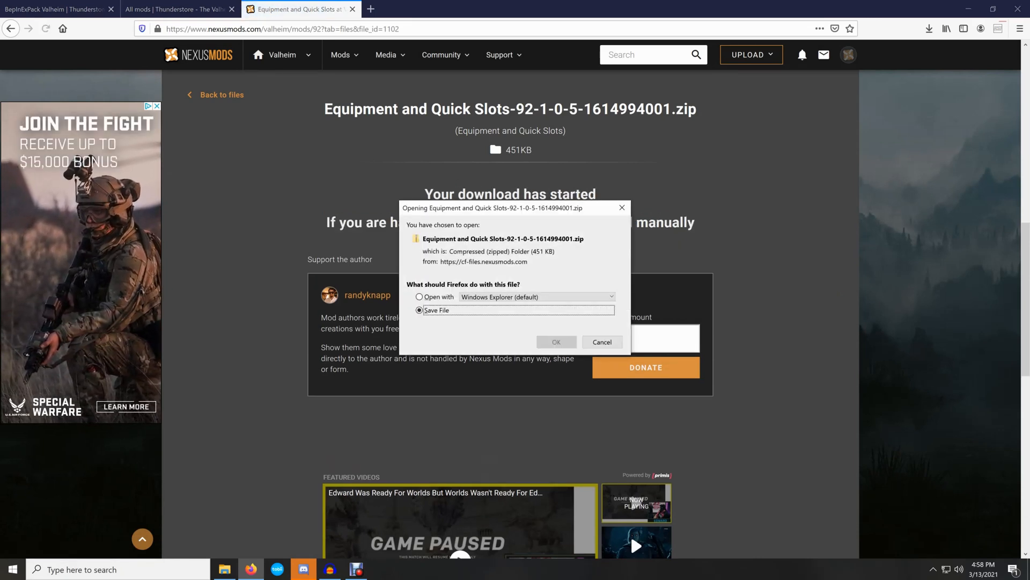
{"action": "key", "text": "Return"}
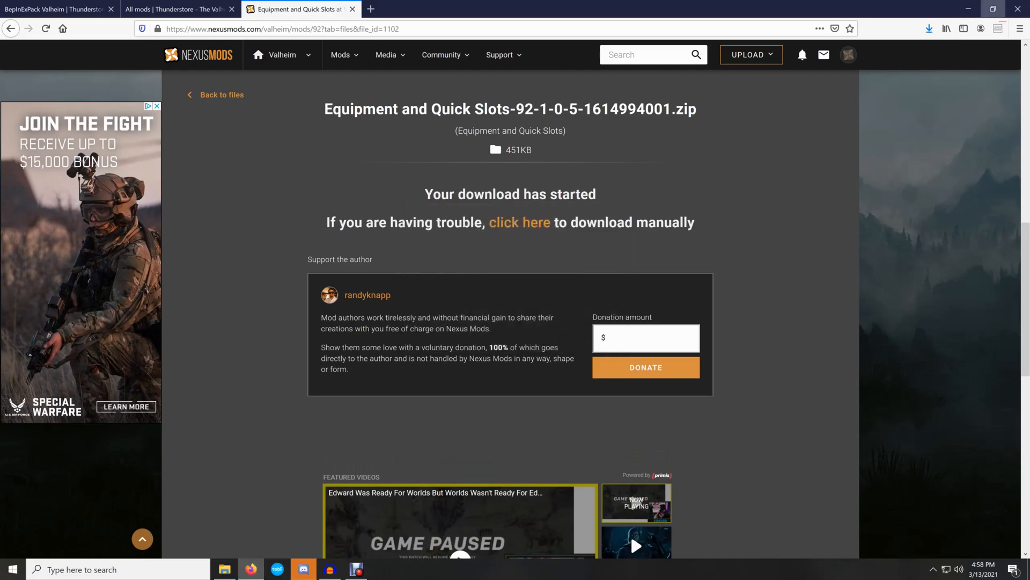
Step: Place the downloaded Equipment and Quick Slots zip on the desktop, close Firefox, and move the Valheim folder window clear of it
{"action": "key", "text": "super+Down"}
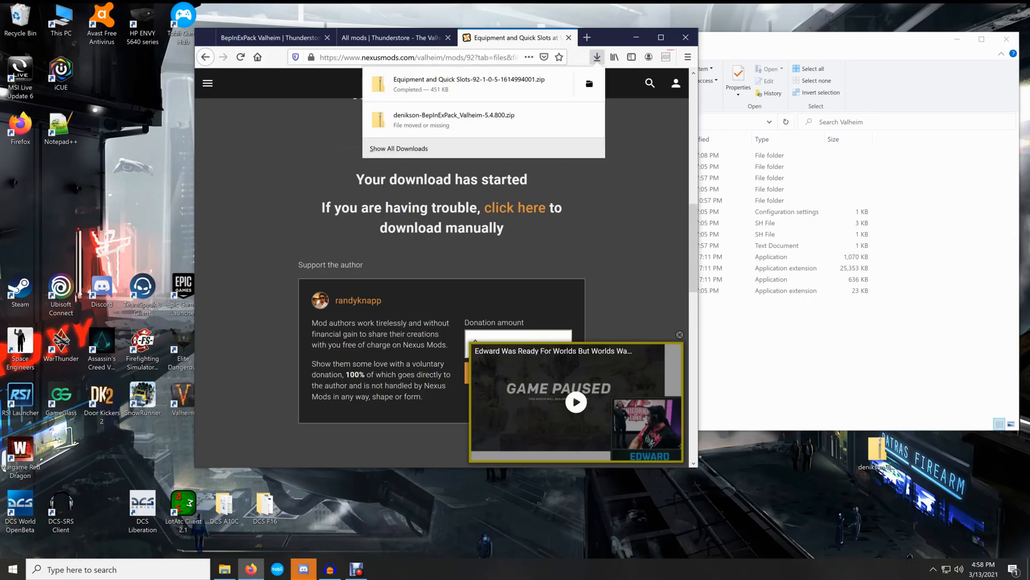
{"action": "left_click_drag", "start_coordinate": [523, 83], "coordinate": [835, 454]}
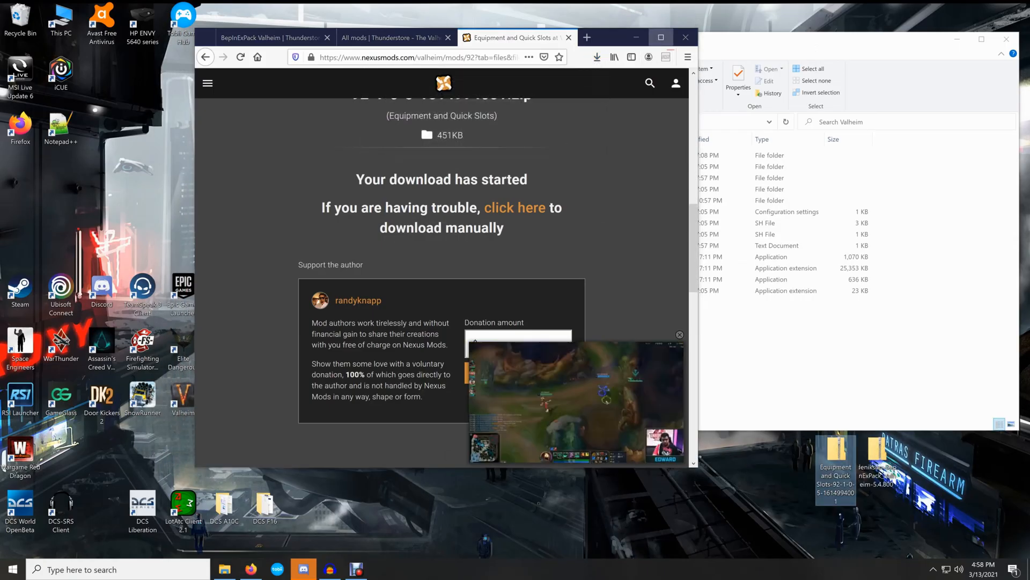
{"action": "left_click", "coordinate": [686, 37]}
{"action": "left_click_drag", "start_coordinate": [697, 39], "coordinate": [318, 20]}
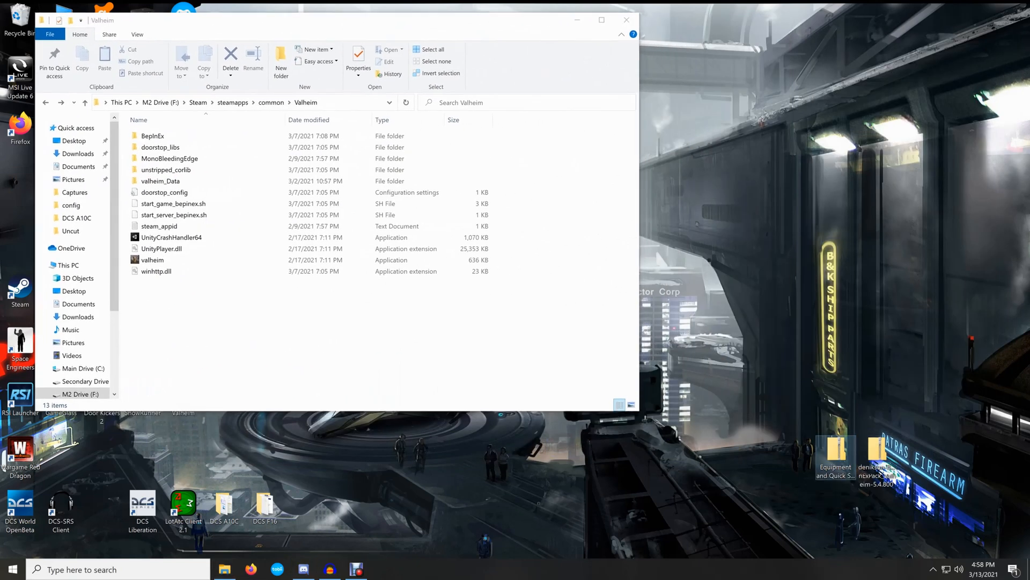
Step: Open the Equipment and Quick Slots zip beside the Valheim folder window and select EquipmentAndQuickSlots.dll
{"action": "double_click", "coordinate": [836, 452]}
{"action": "left_click_drag", "start_coordinate": [429, 33], "coordinate": [805, 108]}
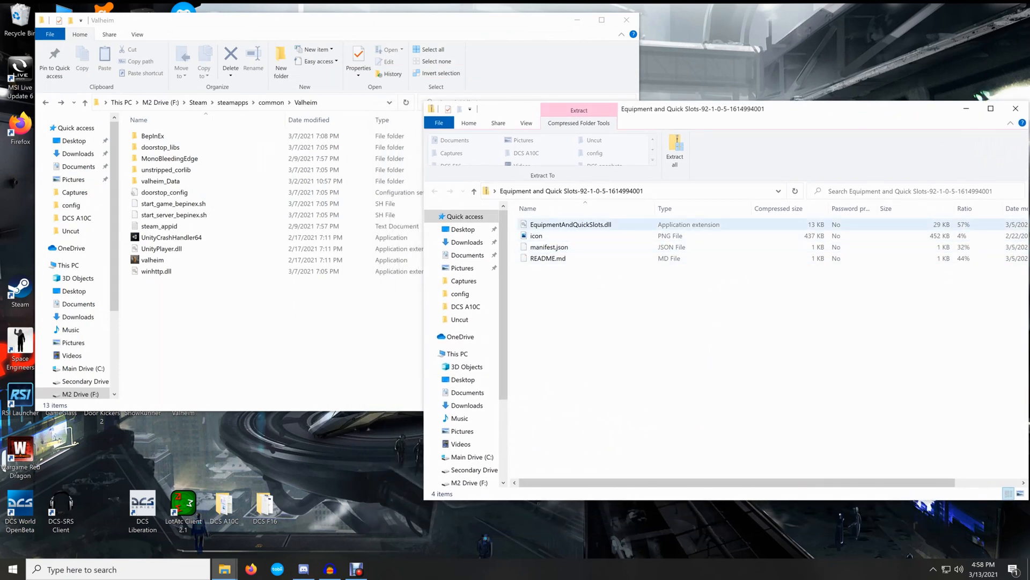
{"action": "left_click", "coordinate": [570, 225]}
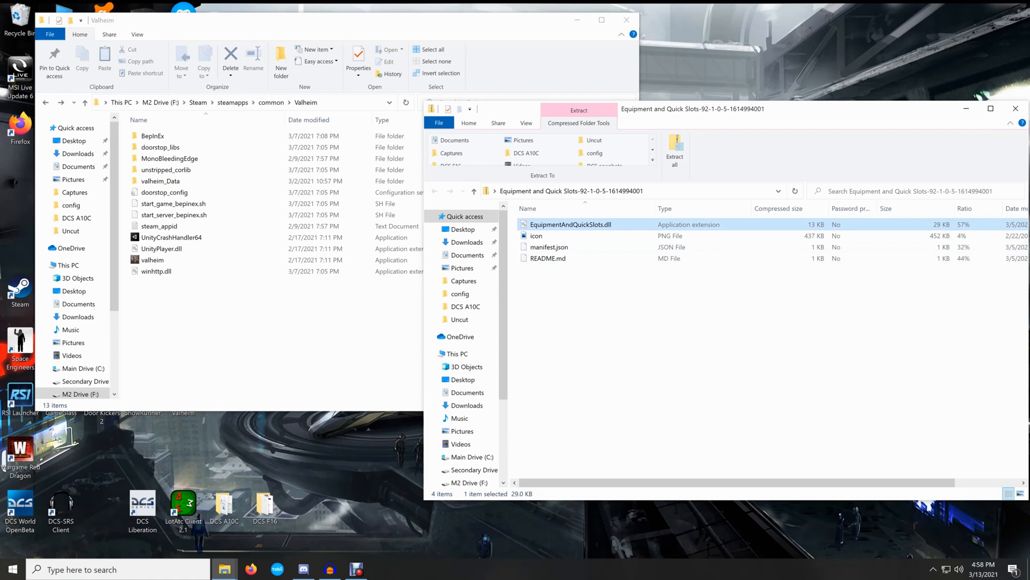
Step: In the Valheim folder's BepInEx folder, check config, open plugins, and return to the Equipment and Quick Slots archive window
{"action": "left_click", "coordinate": [261, 317]}
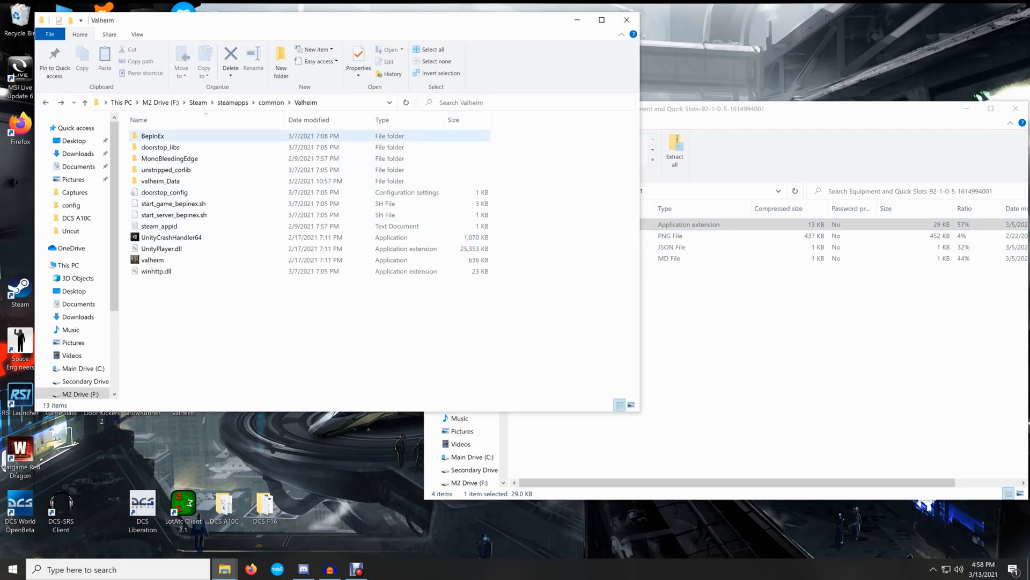
{"action": "double_click", "coordinate": [153, 136]}
{"action": "double_click", "coordinate": [150, 147]}
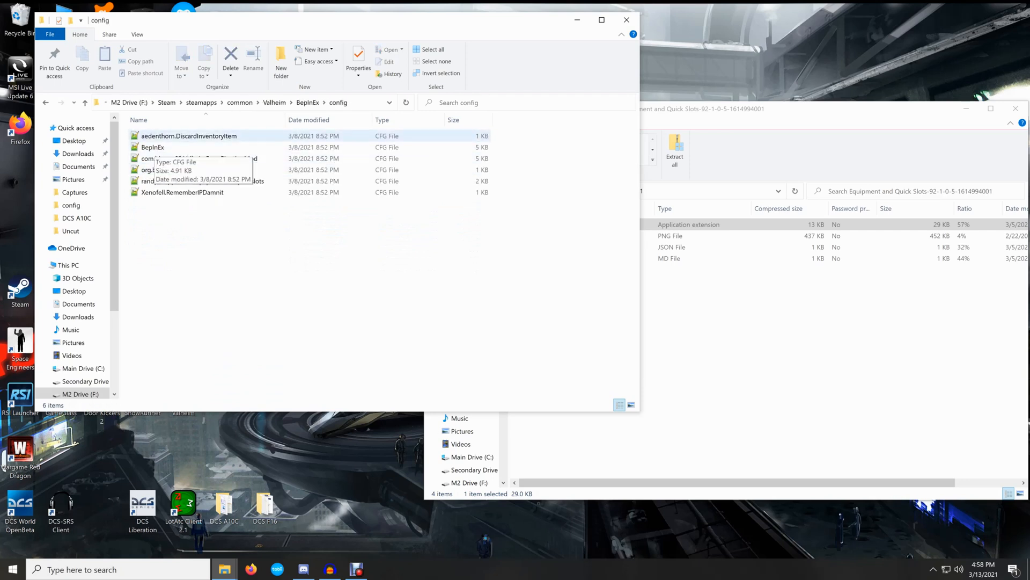
{"action": "key", "text": "alt+Left"}
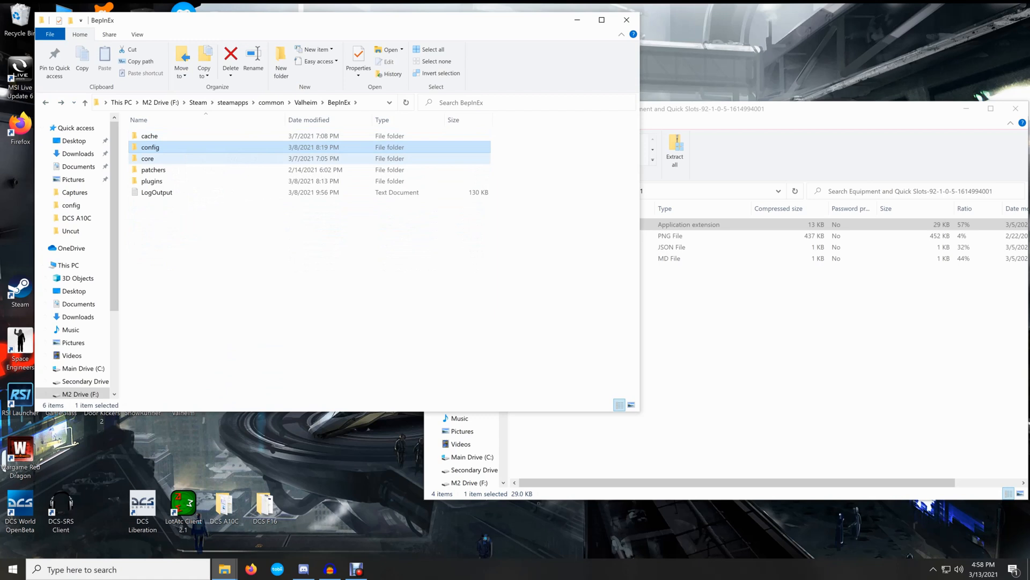
{"action": "double_click", "coordinate": [172, 181]}
{"action": "left_click", "coordinate": [693, 317]}
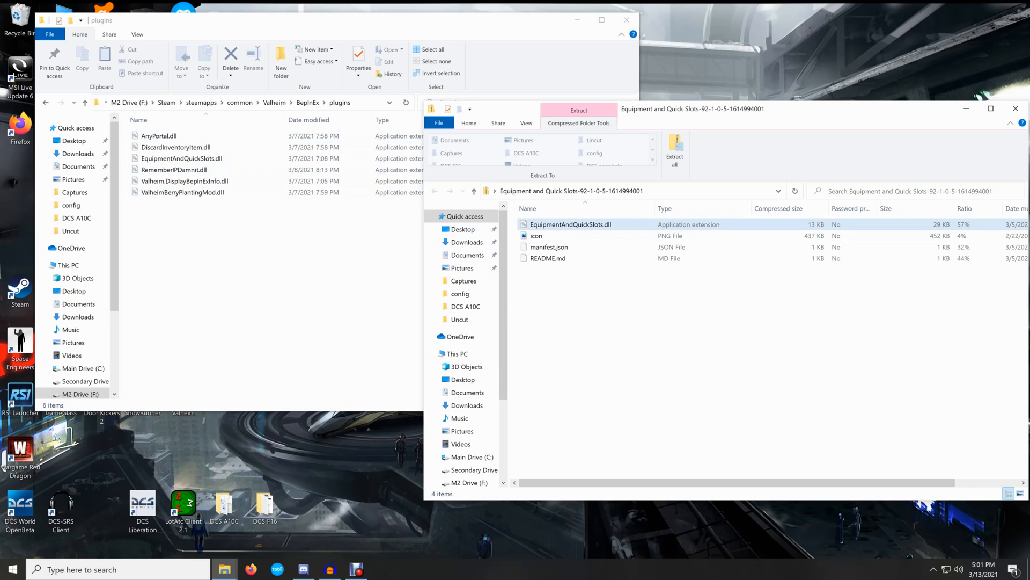
Step: Close the Equipment and Quick Slots archive window and the plugins folder window
{"action": "left_click_drag", "start_coordinate": [805, 108], "coordinate": [473, 86]}
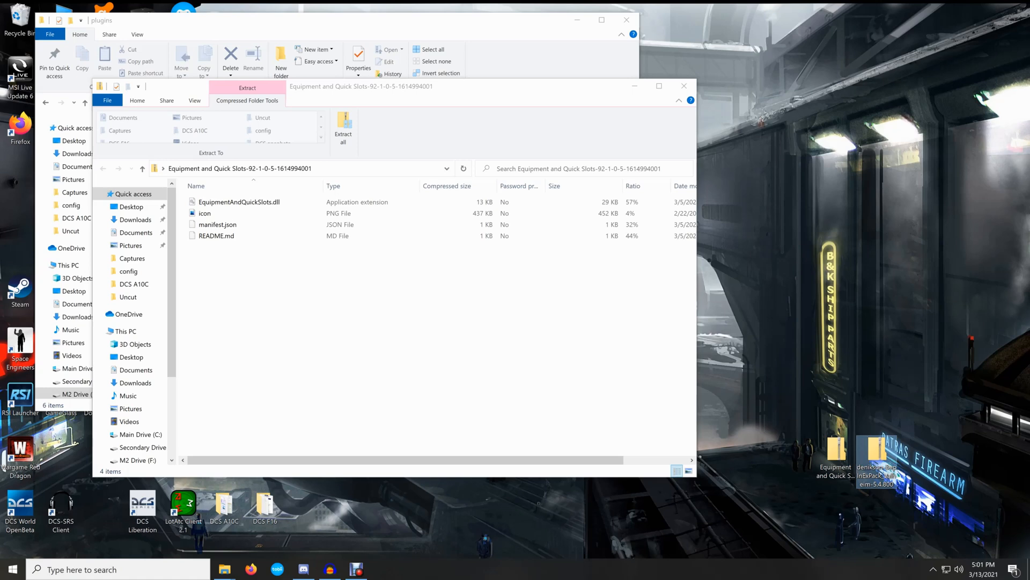
{"action": "left_click", "coordinate": [684, 86]}
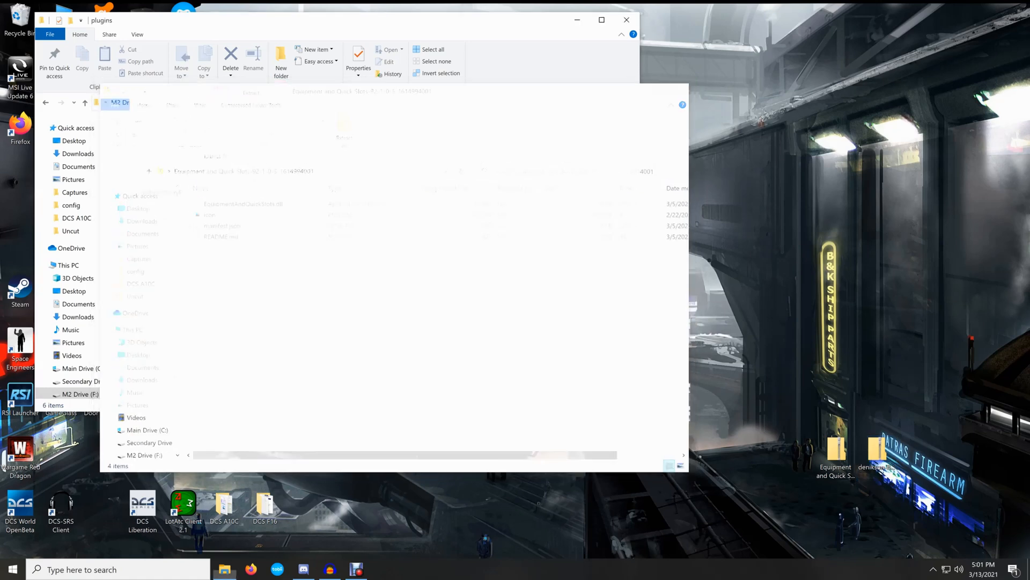
{"action": "left_click_drag", "start_coordinate": [375, 20], "coordinate": [484, 81]}
{"action": "left_click", "coordinate": [735, 80]}
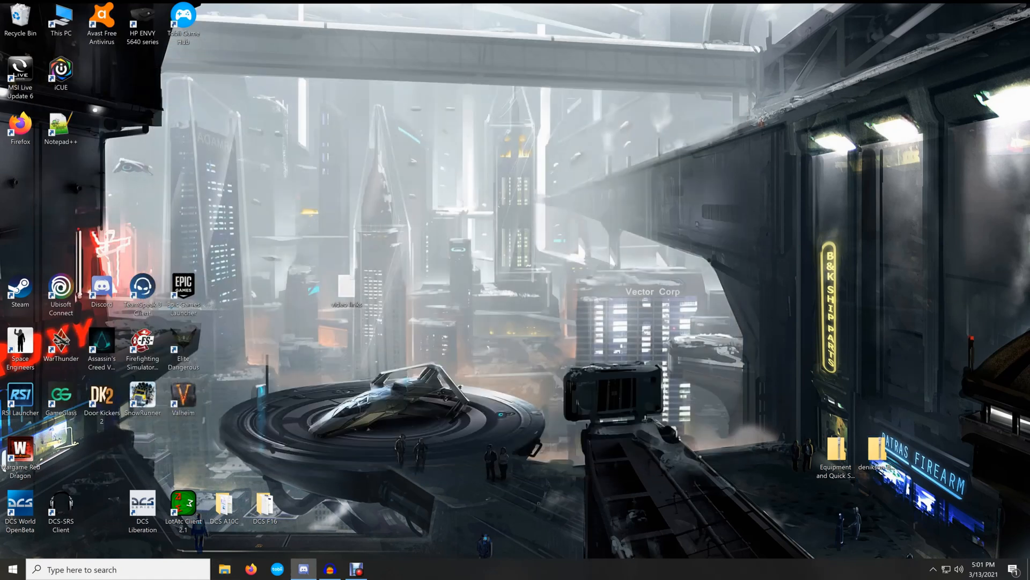